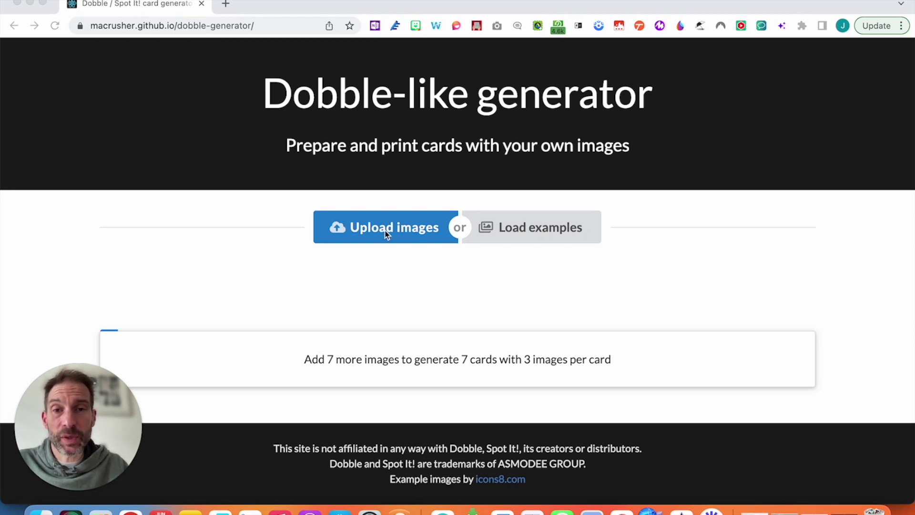
# - Load the sample animal pictures into the generator and scroll through the filled grid
pyautogui.click(533, 232)
pyautogui.scroll(-2, 532, 233)
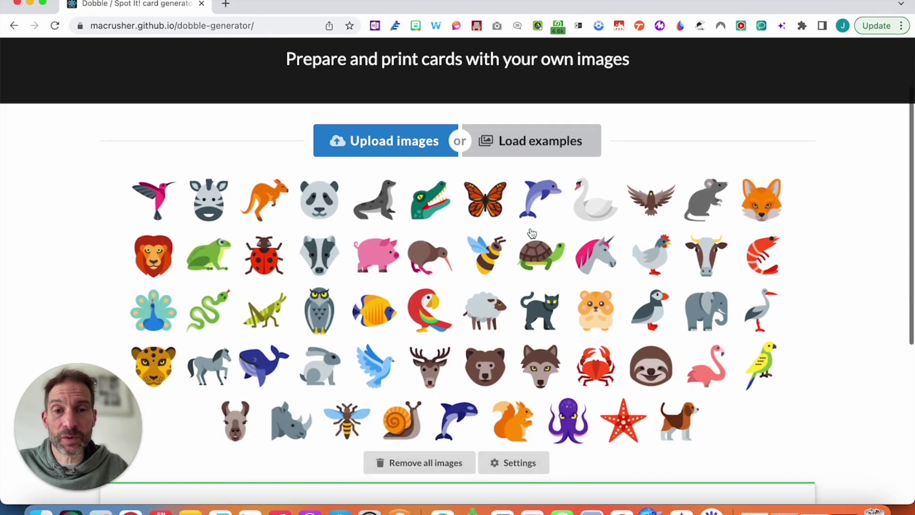
pyautogui.scroll(-2, 532, 232)
pyautogui.moveTo(490, 247)
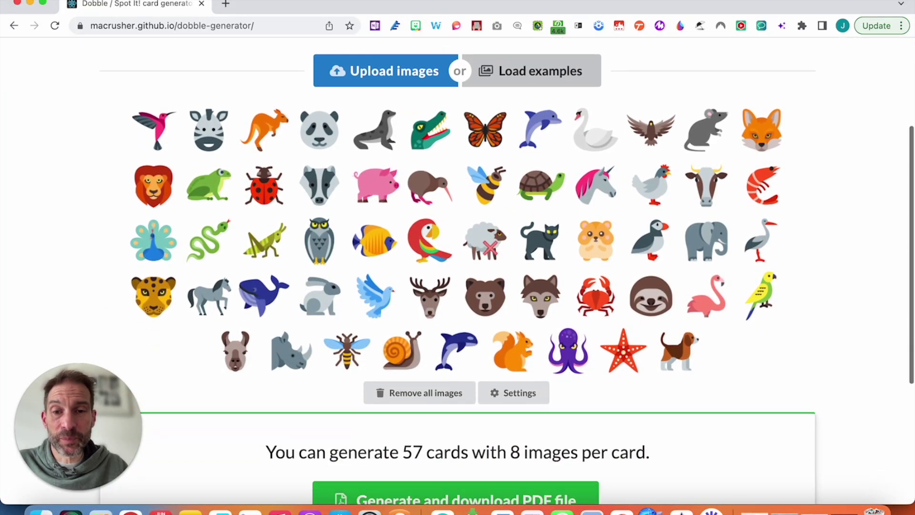
pyautogui.scroll(-1, 489, 243)
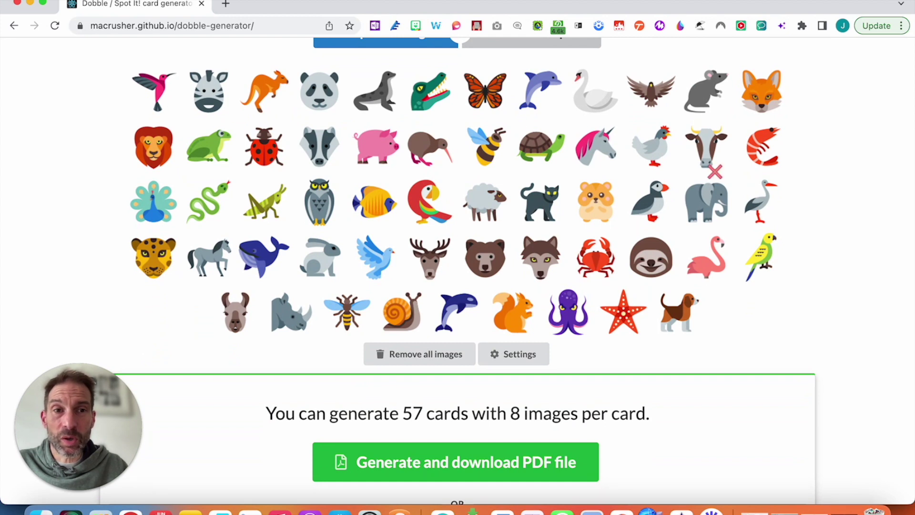
pyautogui.moveTo(678, 259)
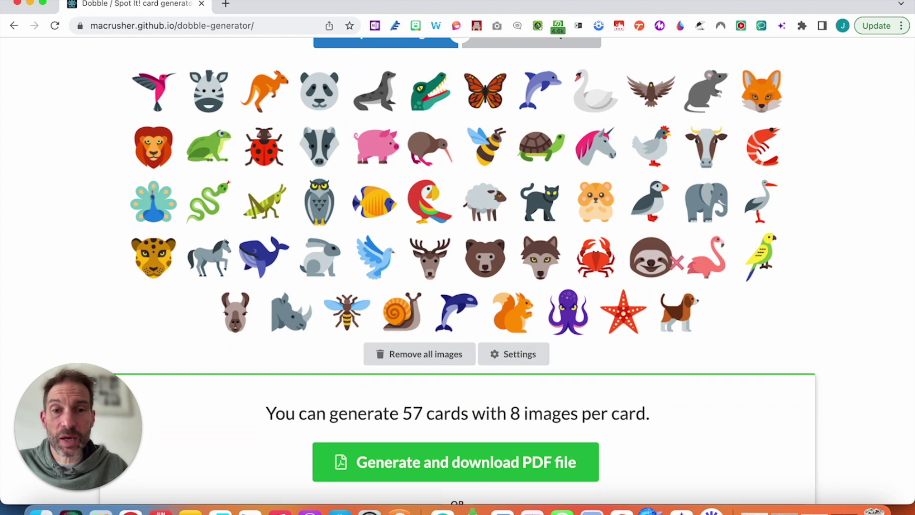
pyautogui.scroll(-2, 650, 306)
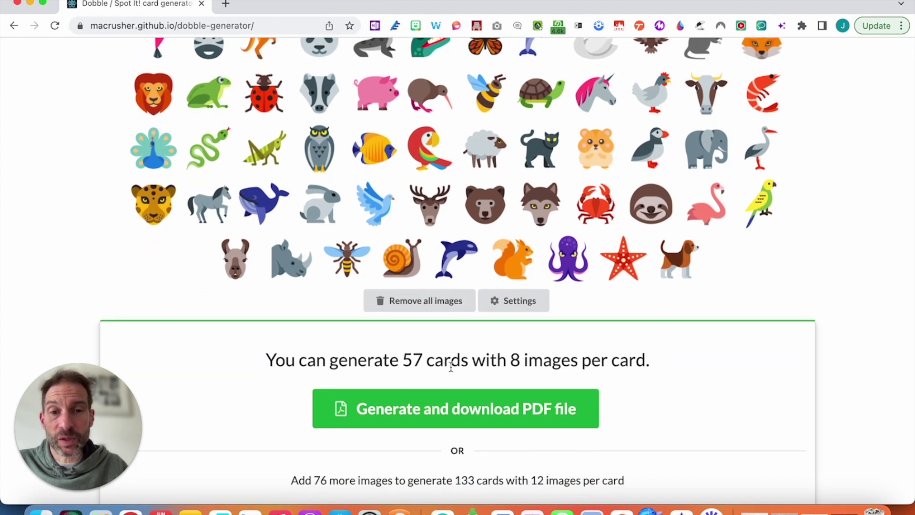
pyautogui.scroll(-1, 689, 370)
pyautogui.scroll(1, 691, 370)
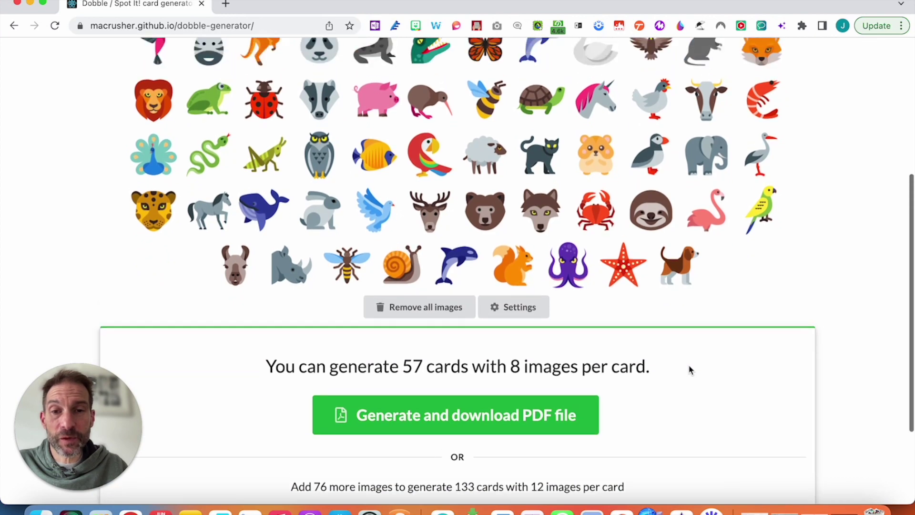
pyautogui.scroll(3, 691, 370)
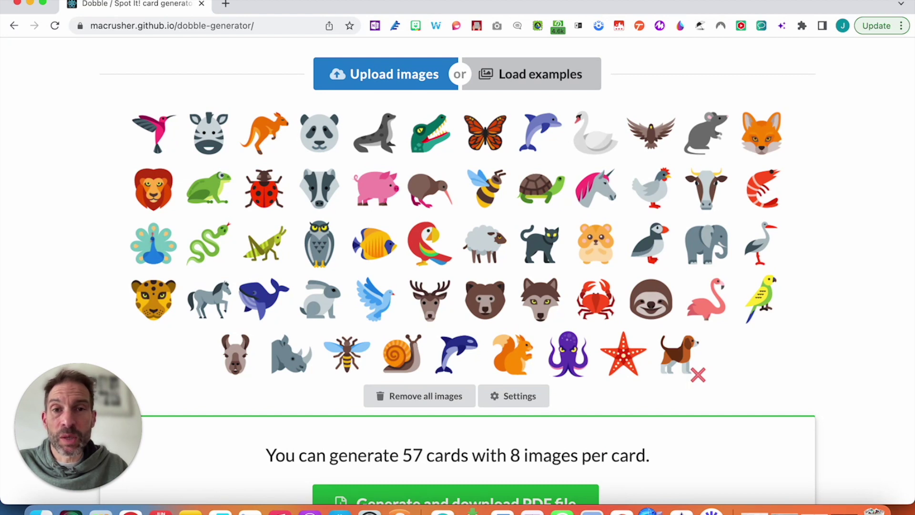
pyautogui.scroll(1, 690, 370)
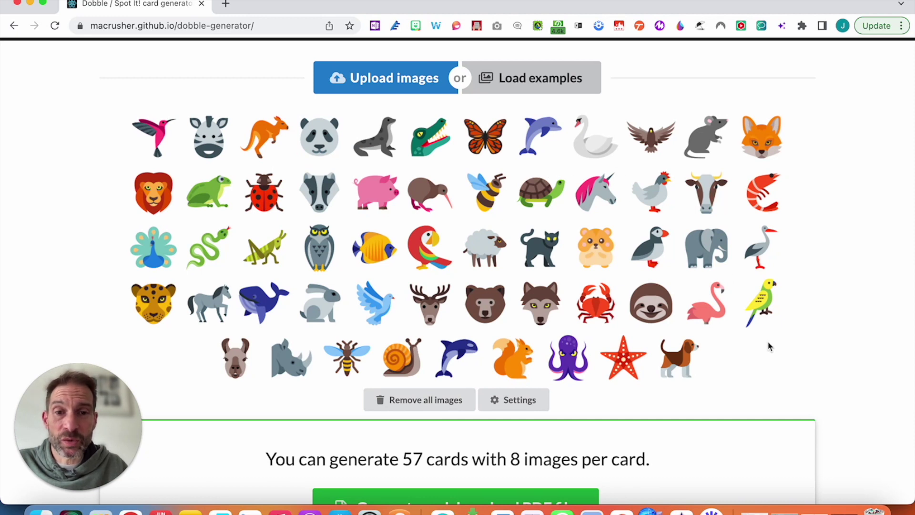
# - Recheck the grid, then open the Upload images file picker and cancel it without adding files
pyautogui.scroll(-1, 768, 347)
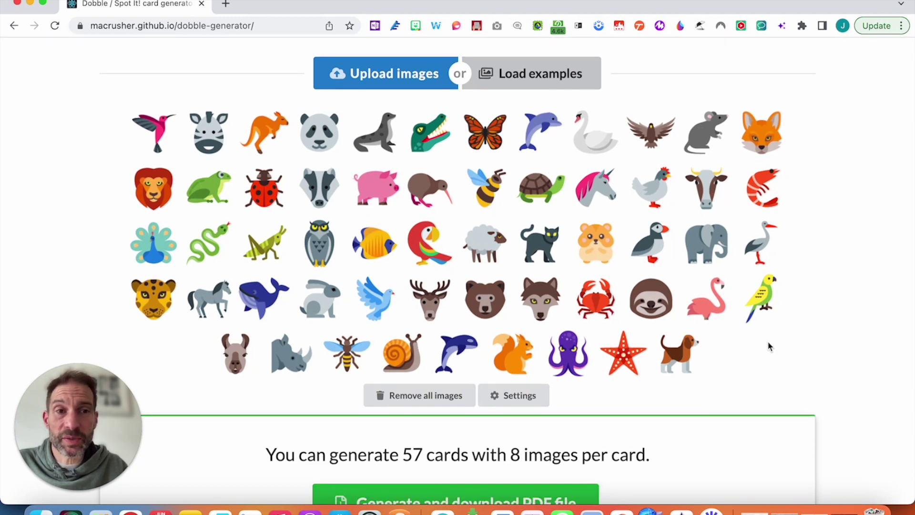
pyautogui.scroll(1, 768, 346)
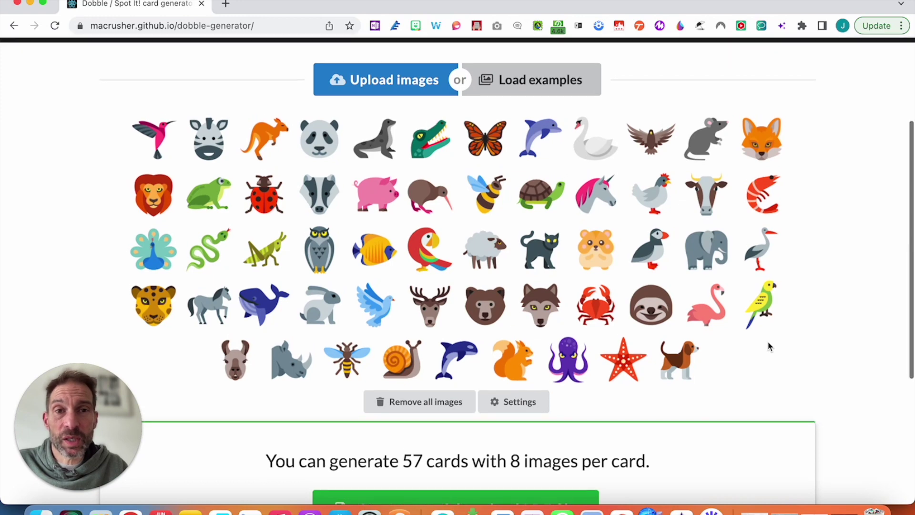
pyautogui.click(408, 85)
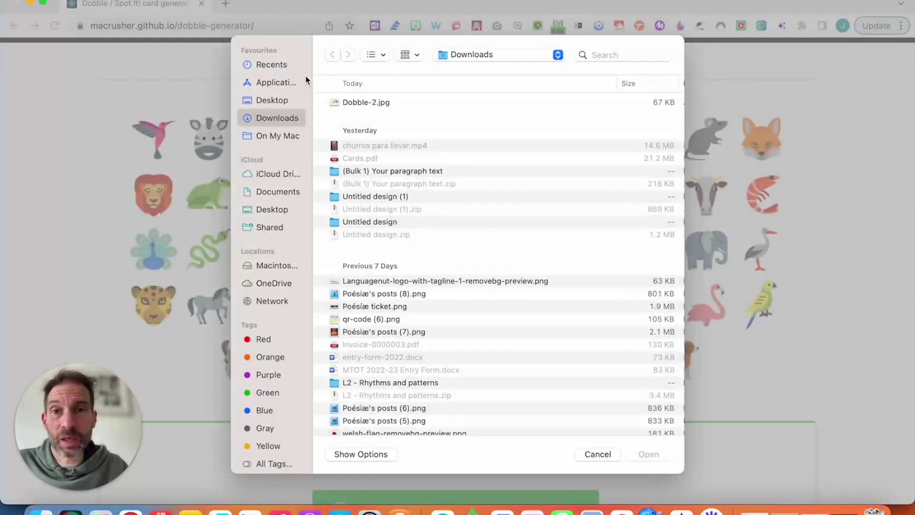
pyautogui.click(597, 453)
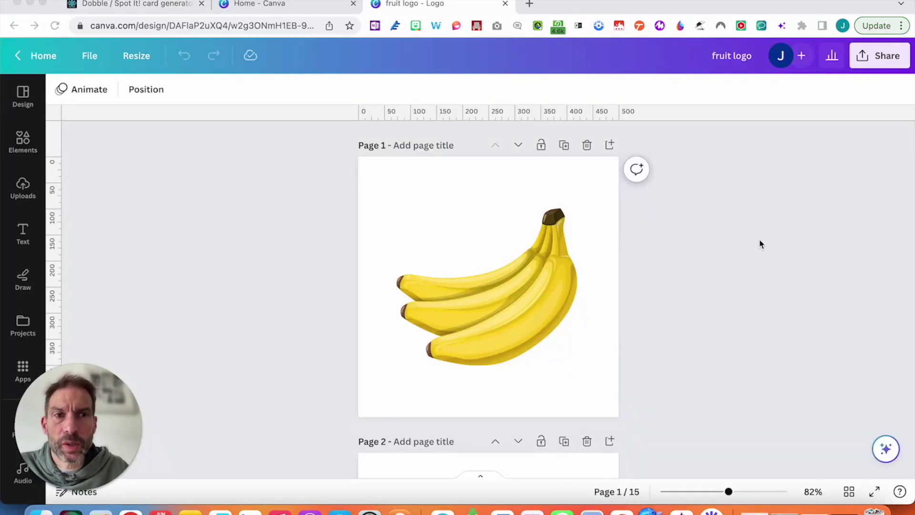
# - Scroll through the fruit logo pages: banana, mango and watermelon
pyautogui.scroll(-1, 760, 243)
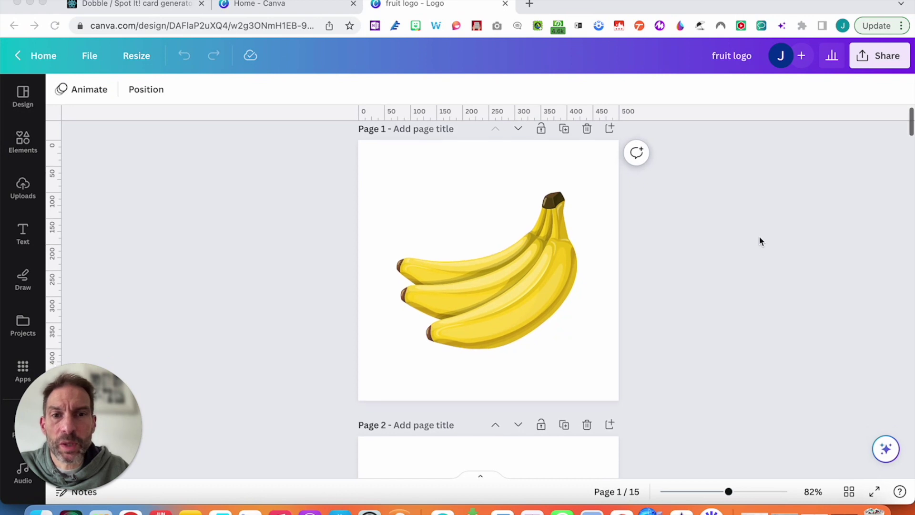
pyautogui.scroll(-1, 760, 241)
pyautogui.scroll(2, 760, 241)
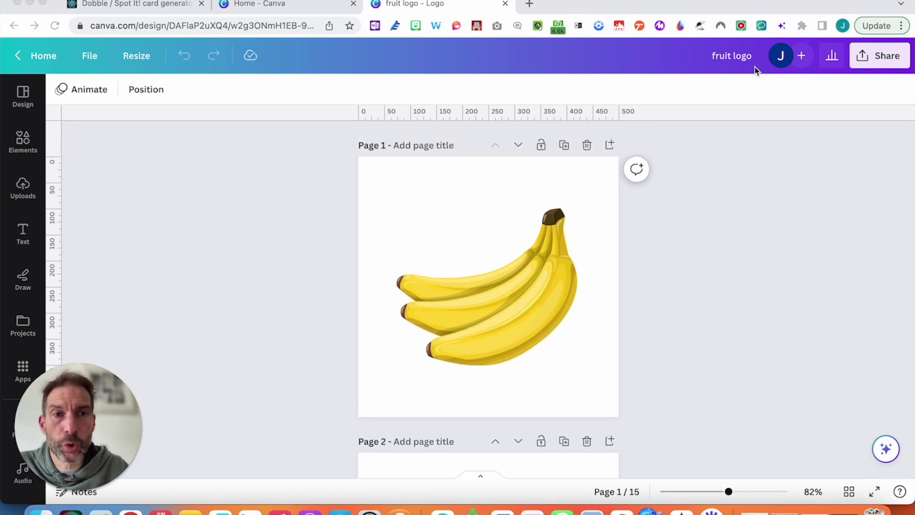
pyautogui.scroll(-1, 719, 246)
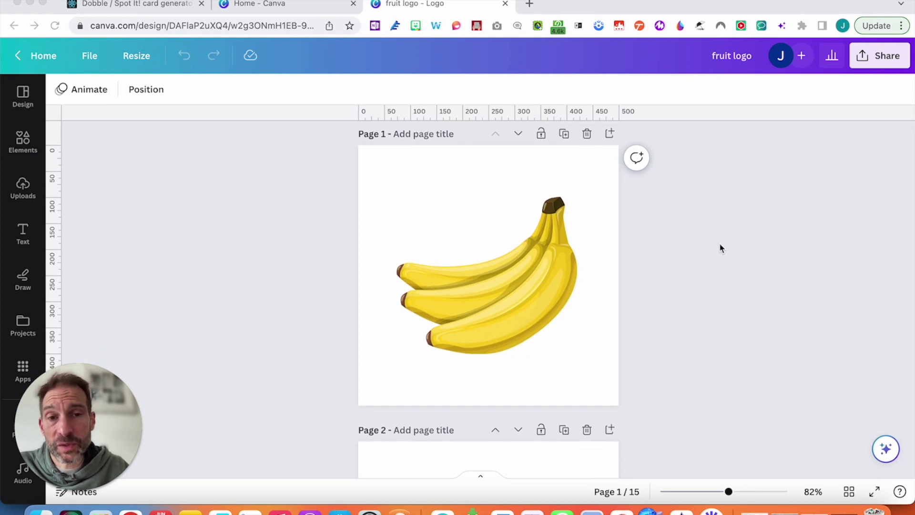
pyautogui.scroll(-8, 719, 247)
pyautogui.scroll(4, 719, 247)
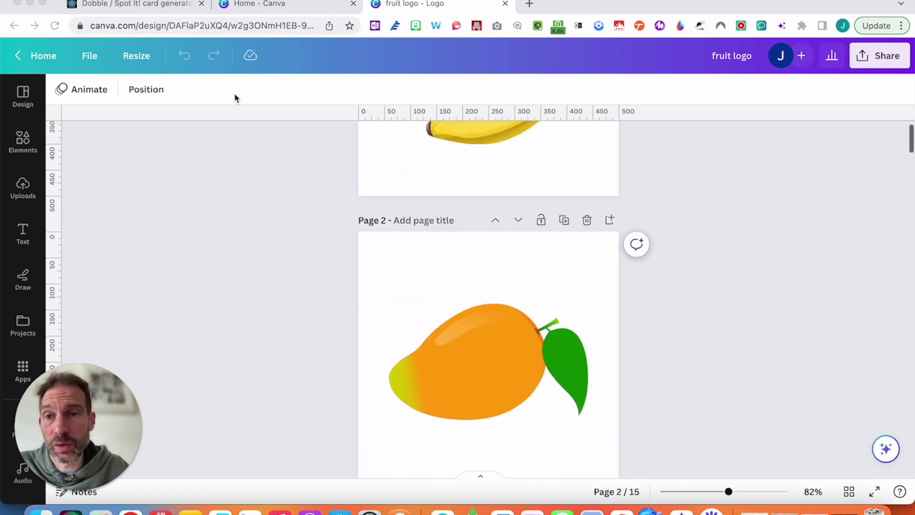
# - Bring up the Elements library beside the pages and browse through it
pyautogui.click(25, 143)
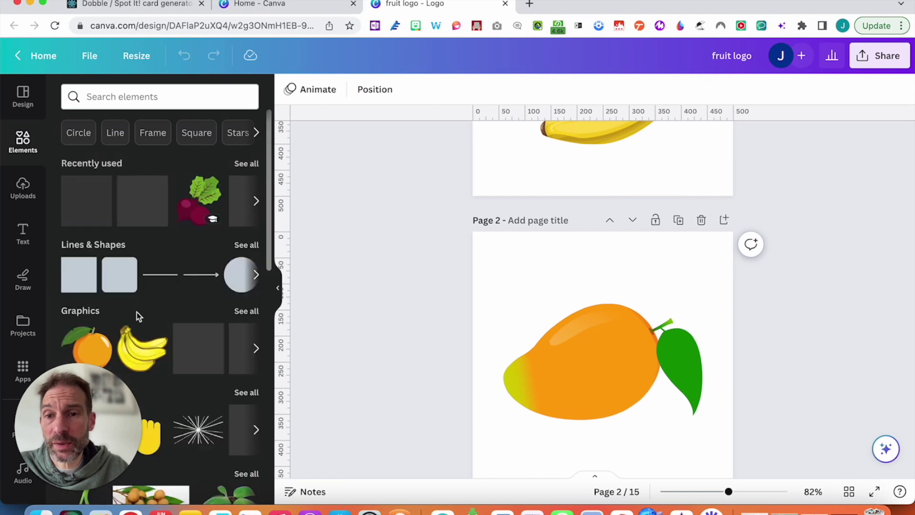
pyautogui.moveTo(97, 396); pyautogui.dragTo(868, 266)
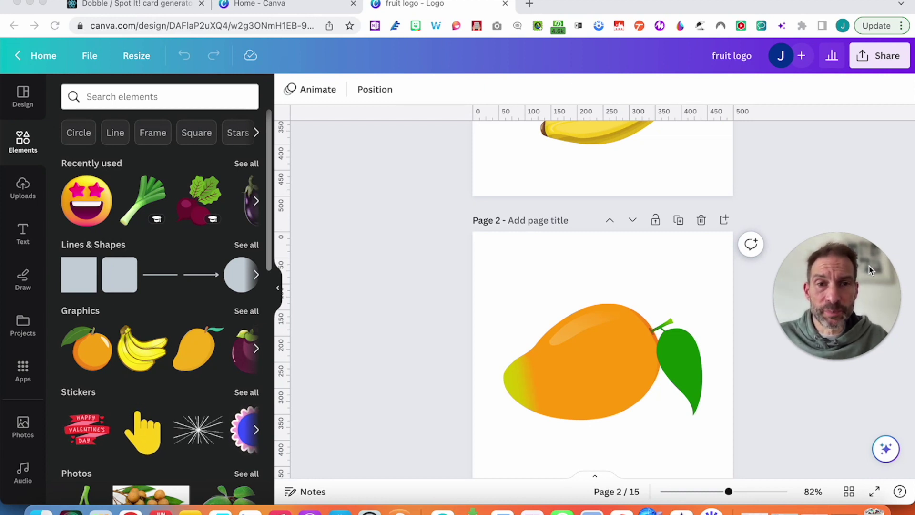
pyautogui.scroll(5, 657, 240)
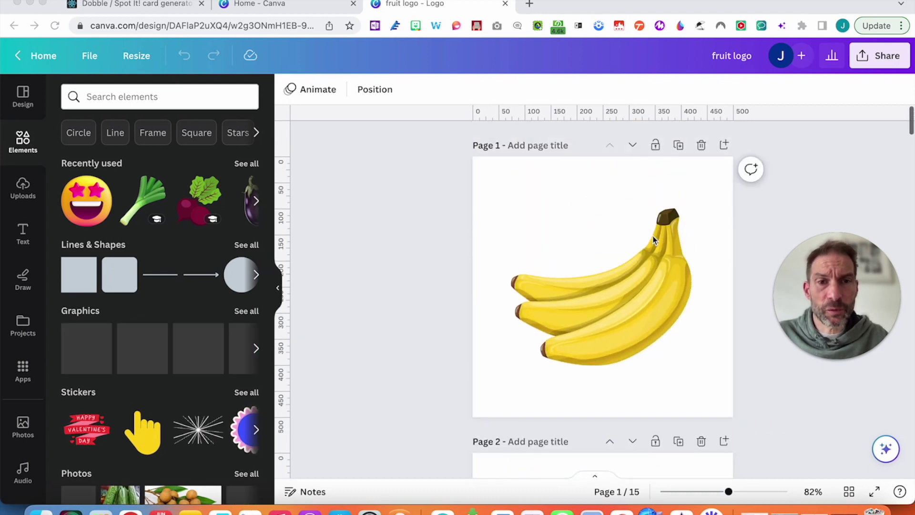
pyautogui.scroll(-1, 592, 221)
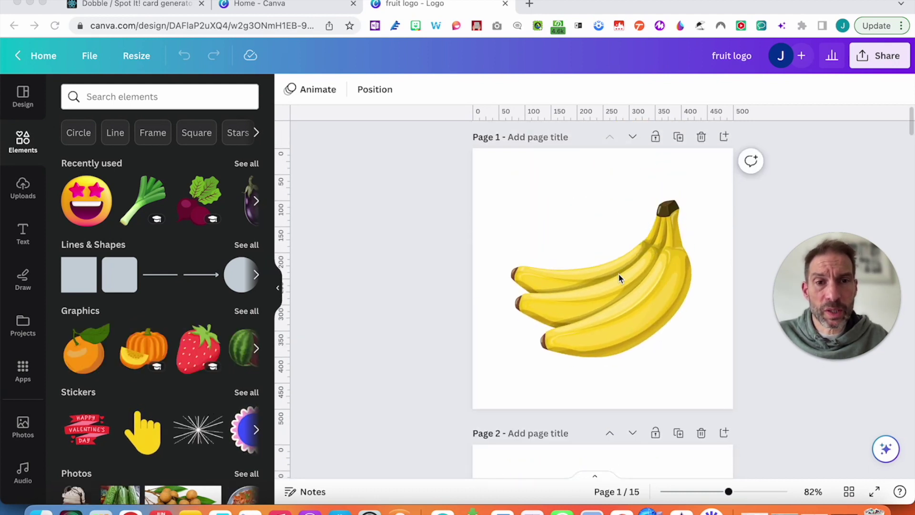
pyautogui.scroll(-2, 627, 293)
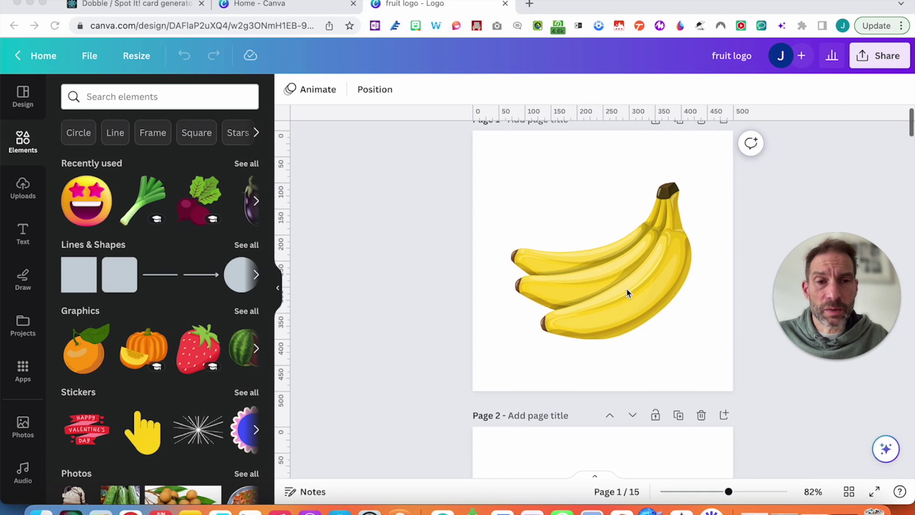
pyautogui.scroll(-10, 627, 293)
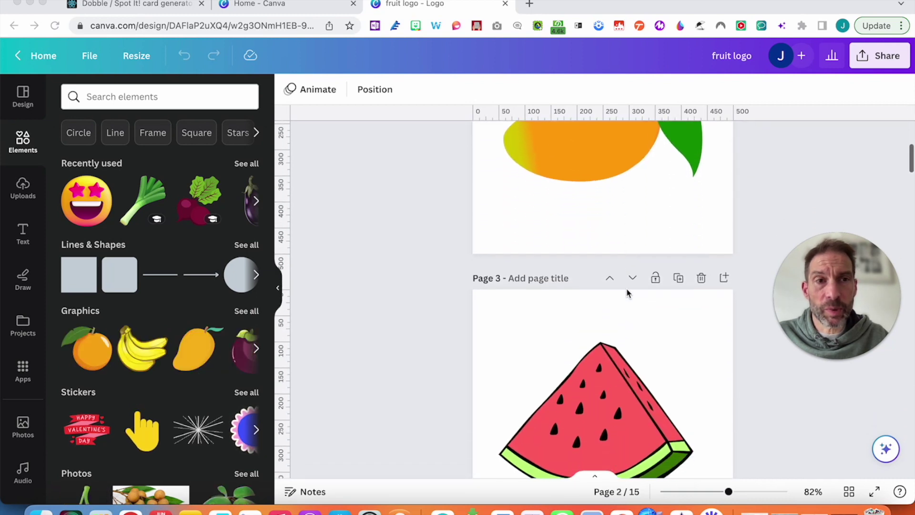
pyautogui.scroll(-1, 627, 293)
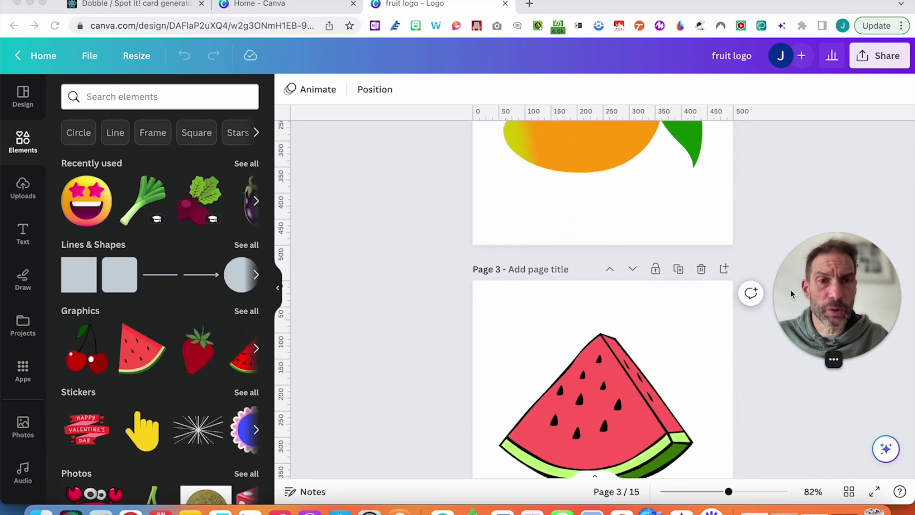
pyautogui.moveTo(791, 293); pyautogui.dragTo(329, 284)
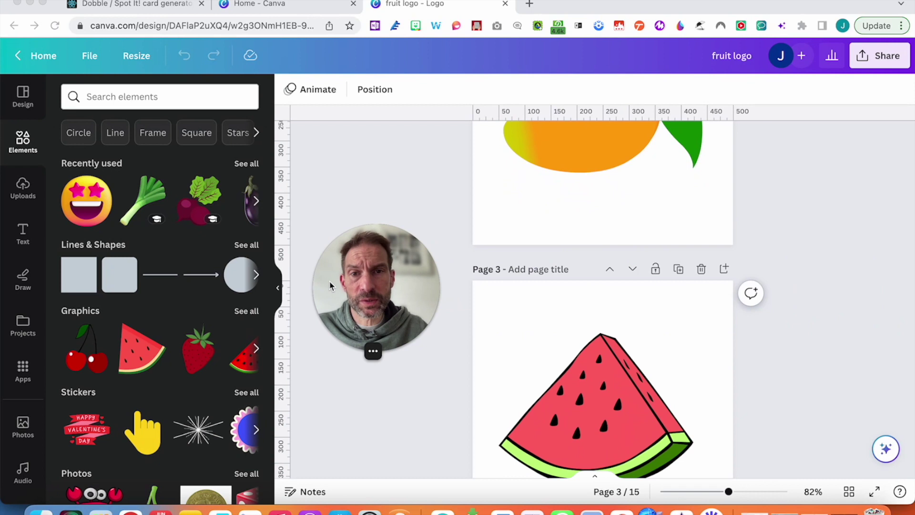
pyautogui.click(881, 58)
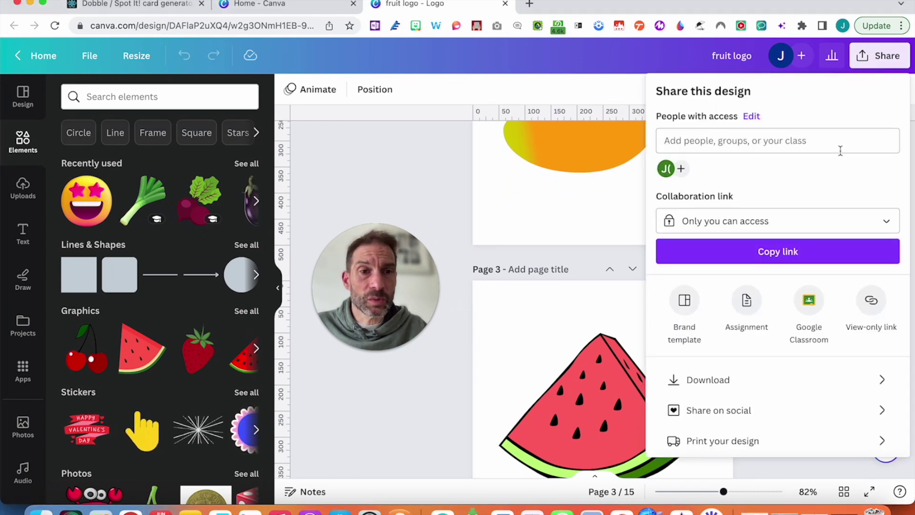
pyautogui.click(778, 380)
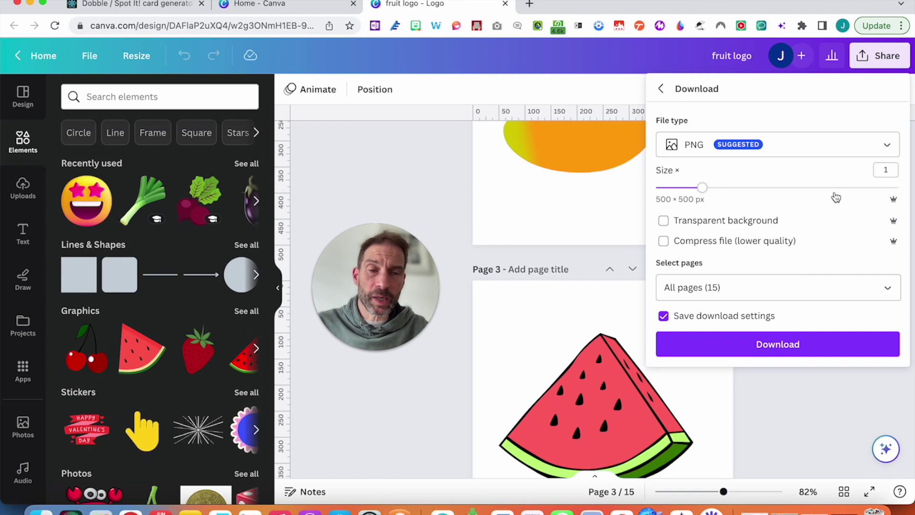
pyautogui.click(661, 90)
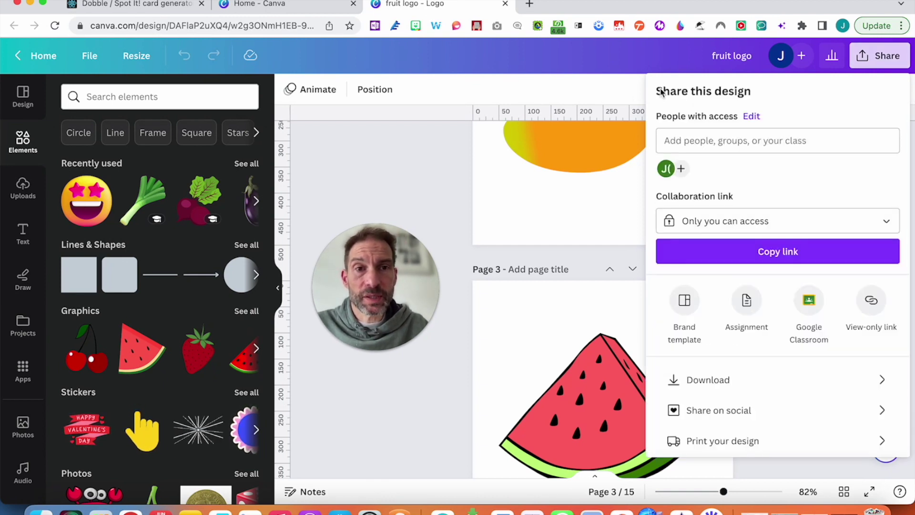
pyautogui.click(591, 93)
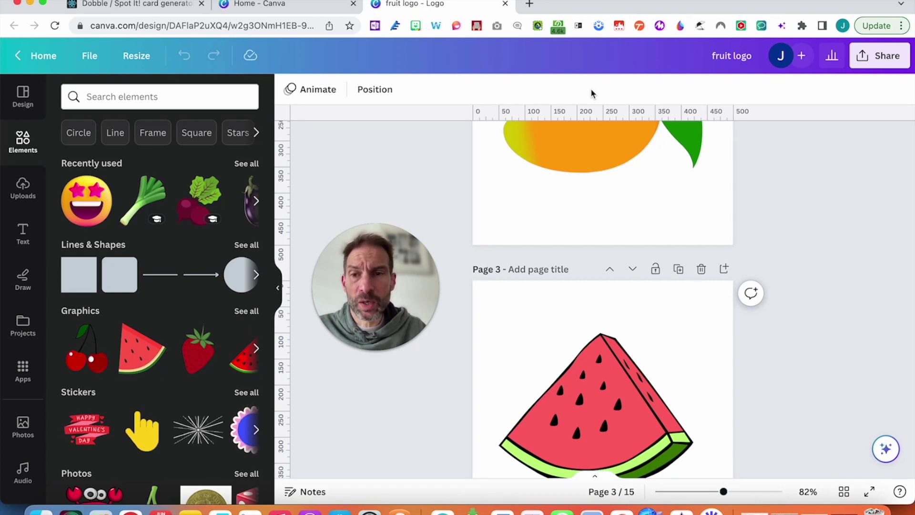
pyautogui.scroll(-3, 22, 381)
pyautogui.scroll(-3, 22, 396)
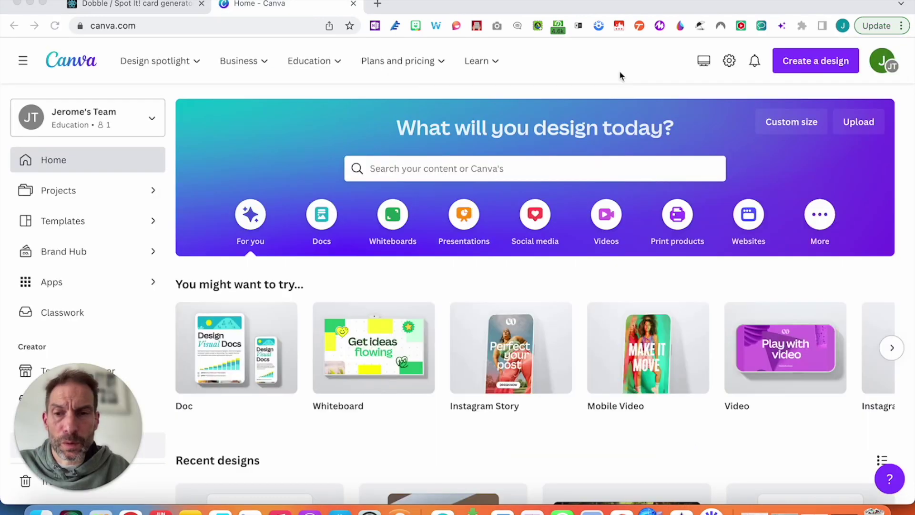
# - Reopen the earlier 'logo' template search and create a blank Logo design
pyautogui.click(500, 168)
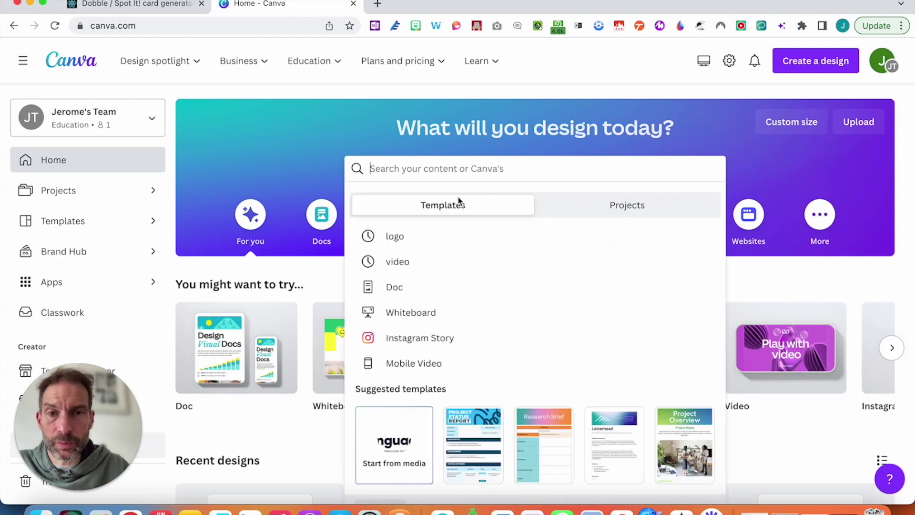
pyautogui.click(389, 236)
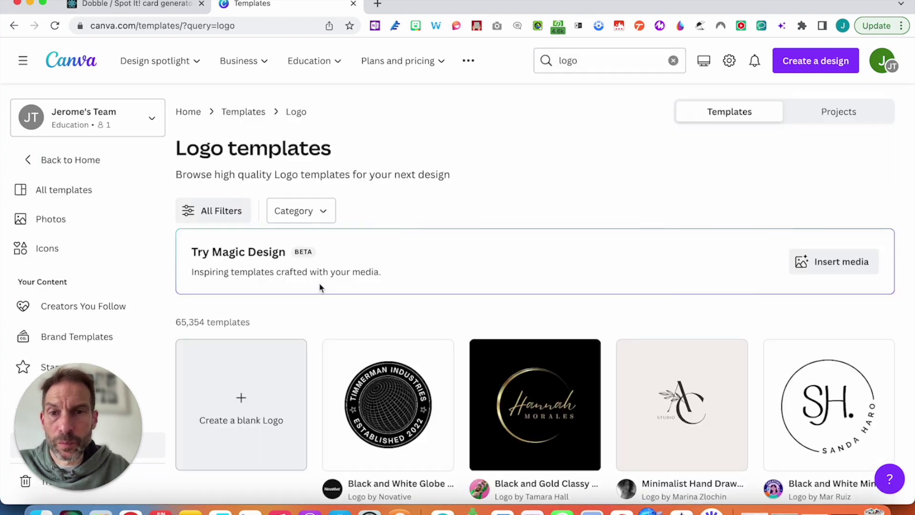
pyautogui.click(245, 401)
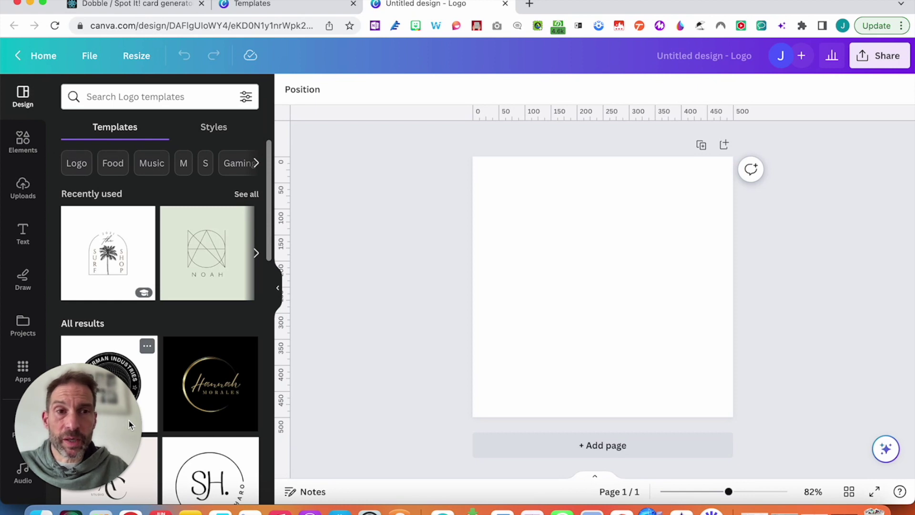
# - Add a paragraph text box to the blank logo page and set it in the Chewy font
pyautogui.moveTo(134, 417)
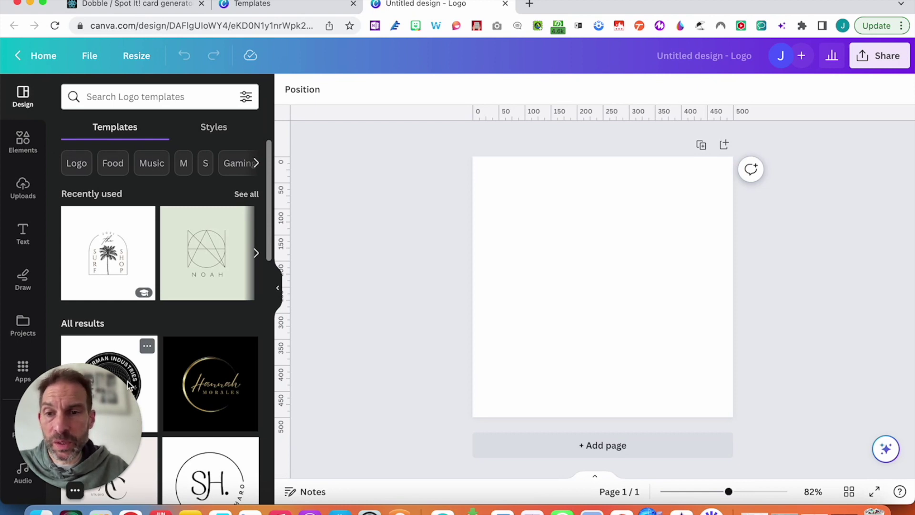
pyautogui.moveTo(75, 429); pyautogui.dragTo(372, 404)
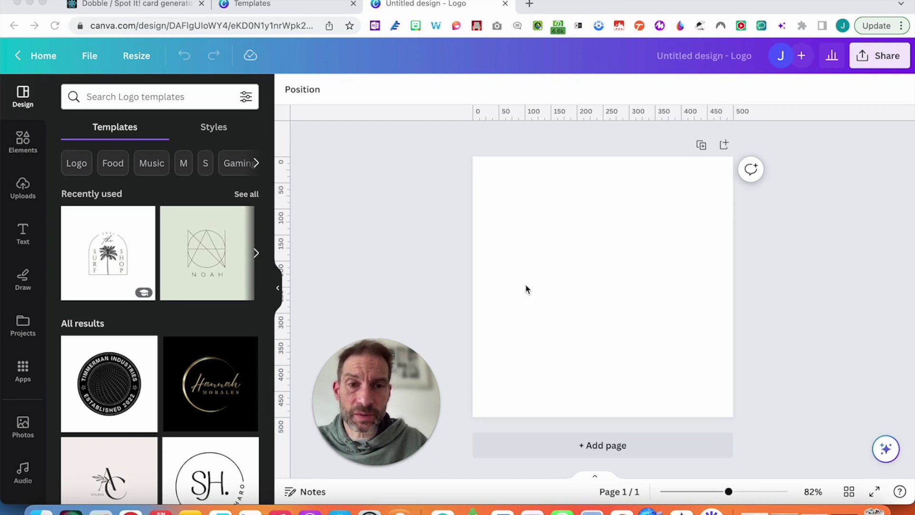
pyautogui.click(553, 292)
pyautogui.press('t')
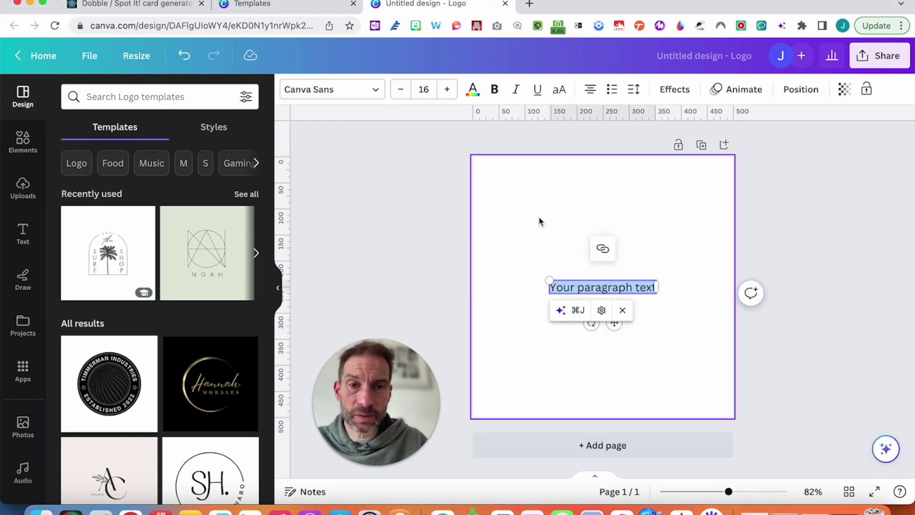
pyautogui.click(376, 91)
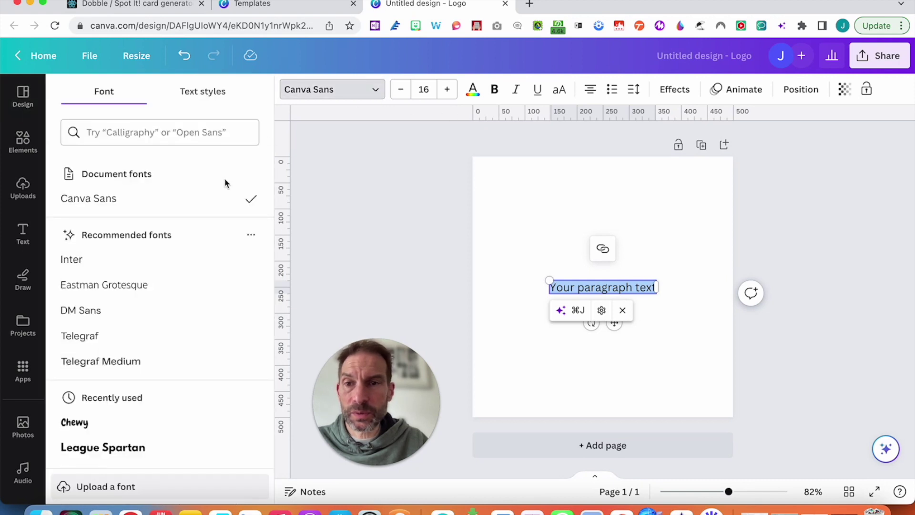
pyautogui.scroll(-2, 184, 260)
pyautogui.scroll(-2, 184, 259)
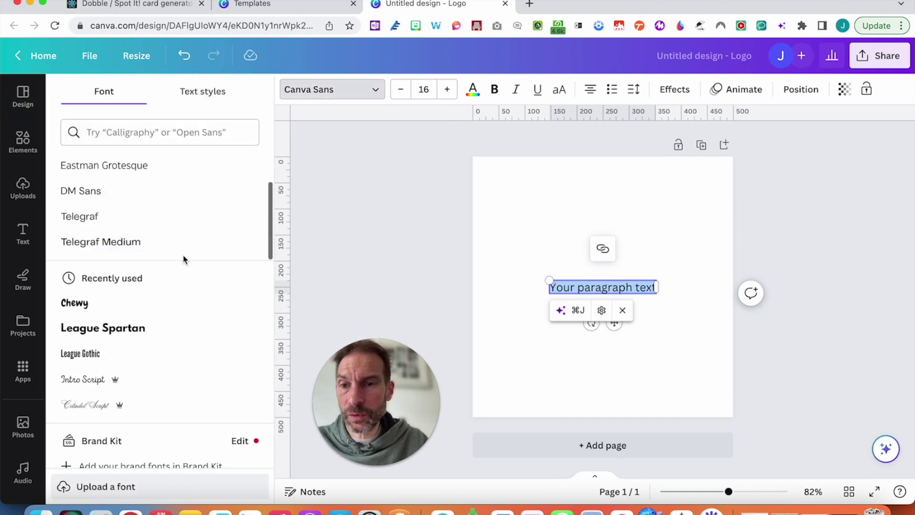
pyautogui.click(164, 306)
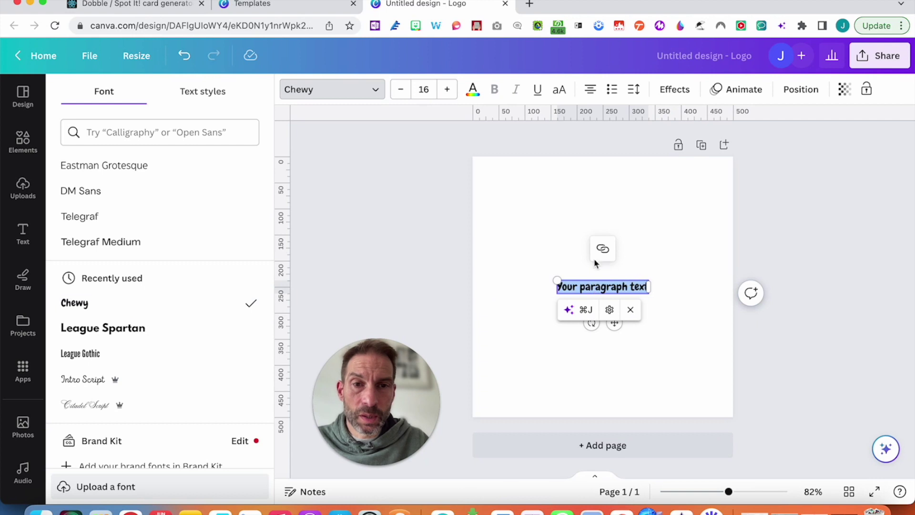
# - Set the text size to 40 and move the box onto the page's centre guides
pyautogui.click(427, 90)
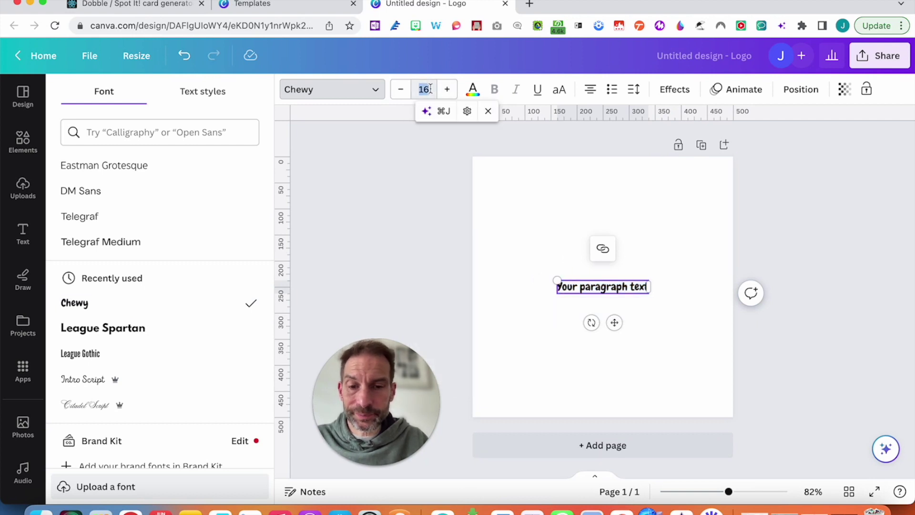
pyautogui.write('40')
pyautogui.press('Return')
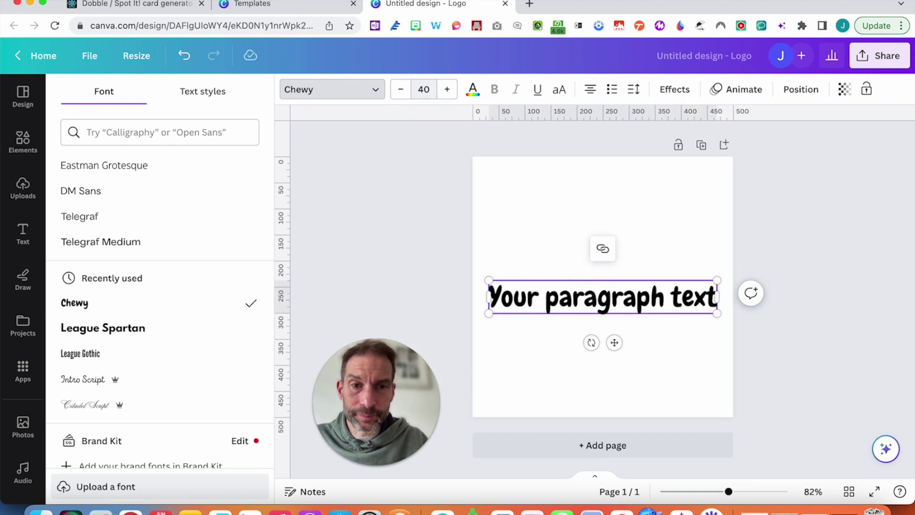
pyautogui.click(656, 249)
pyautogui.click(639, 297)
pyautogui.moveTo(639, 298); pyautogui.dragTo(637, 282)
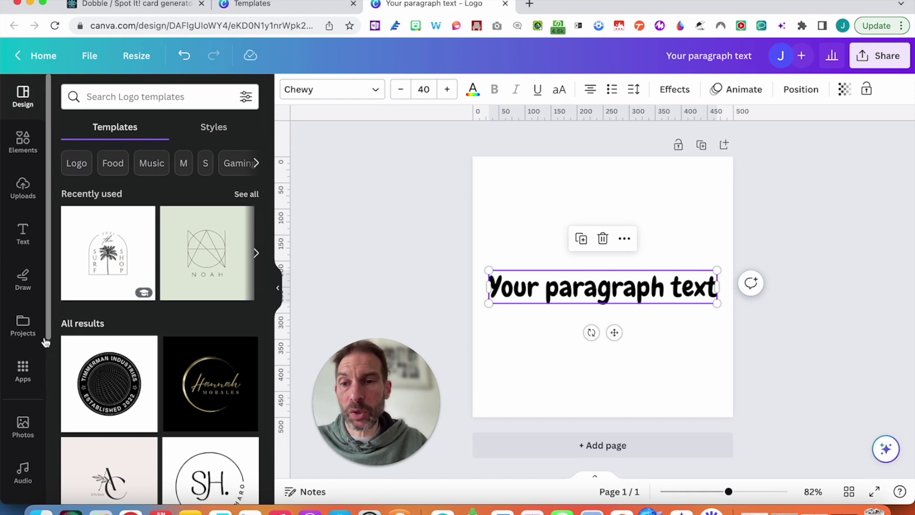
# - Find Bulk create in the Apps panel and open its 'Add your data' step
pyautogui.click(27, 371)
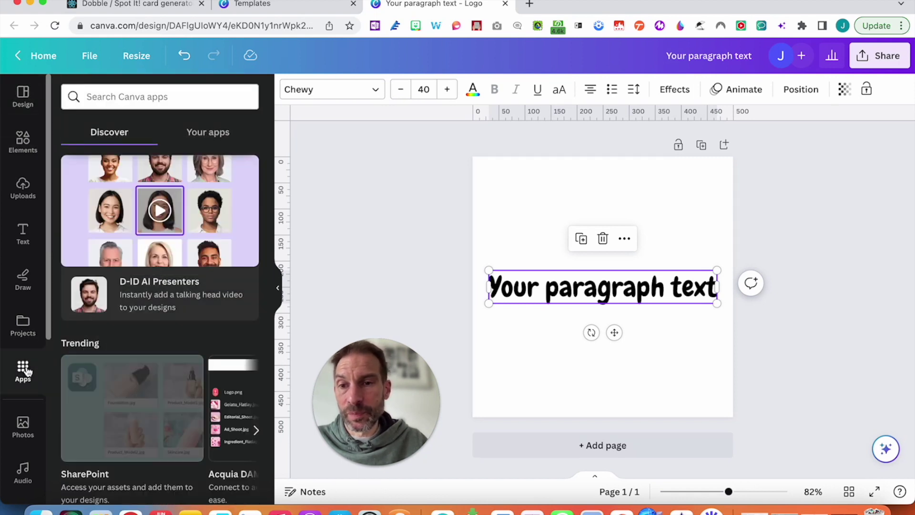
pyautogui.scroll(-5, 112, 369)
pyautogui.scroll(-6, 112, 370)
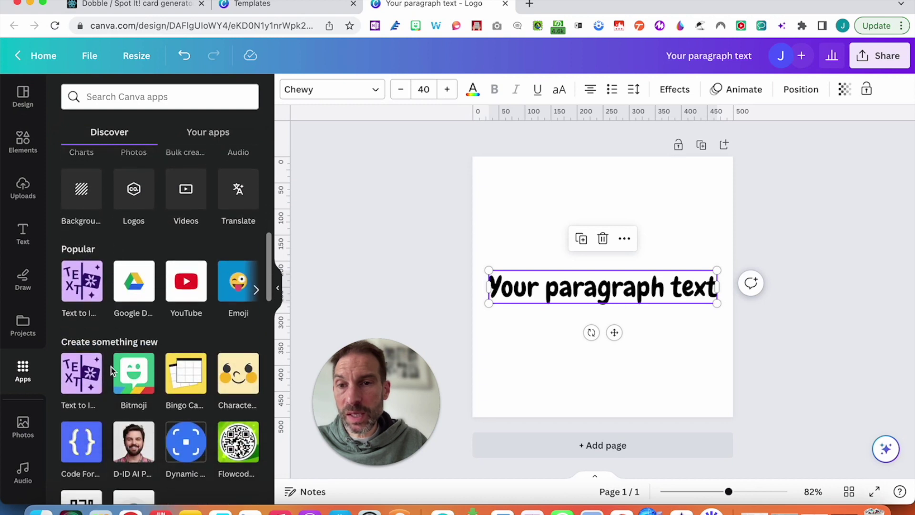
pyautogui.scroll(2, 112, 372)
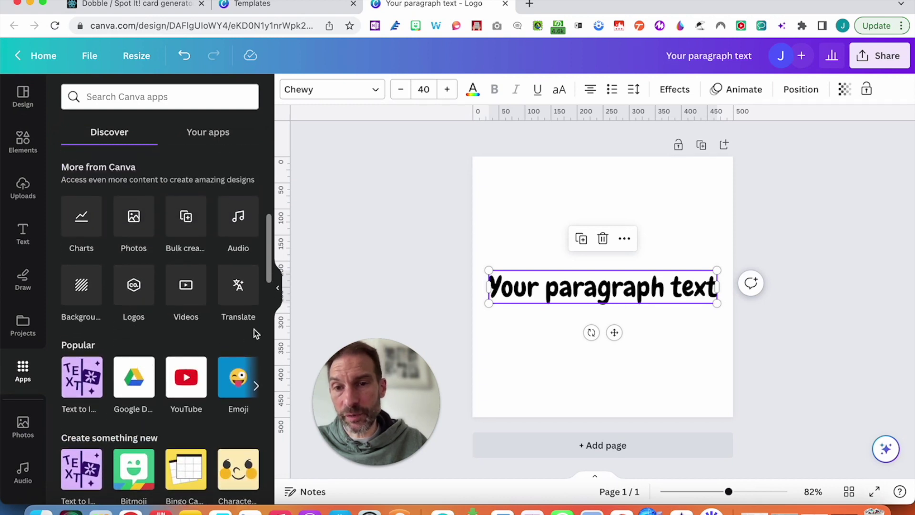
pyautogui.scroll(-4, 191, 384)
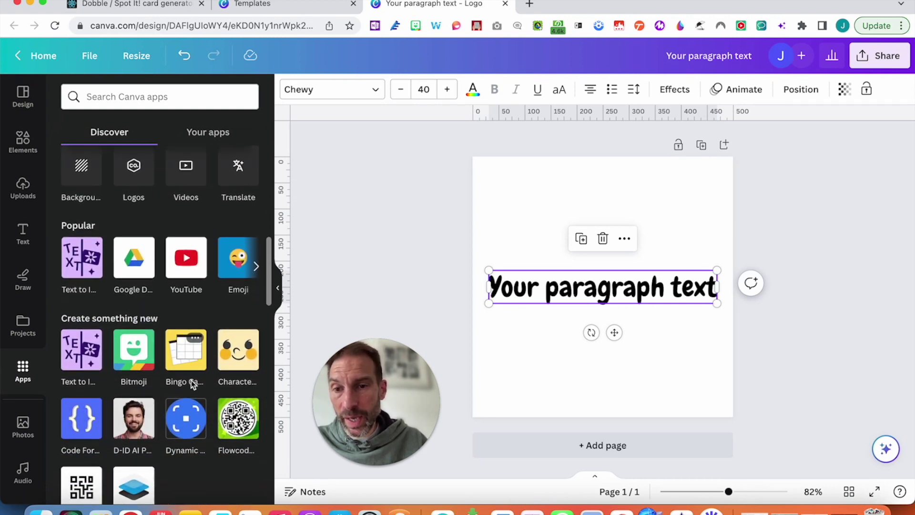
pyautogui.scroll(-3, 176, 389)
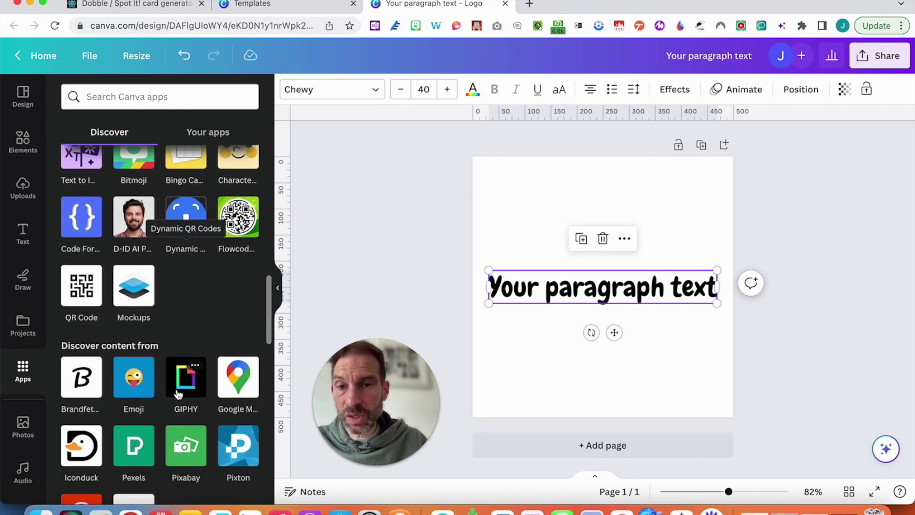
pyautogui.scroll(5, 219, 316)
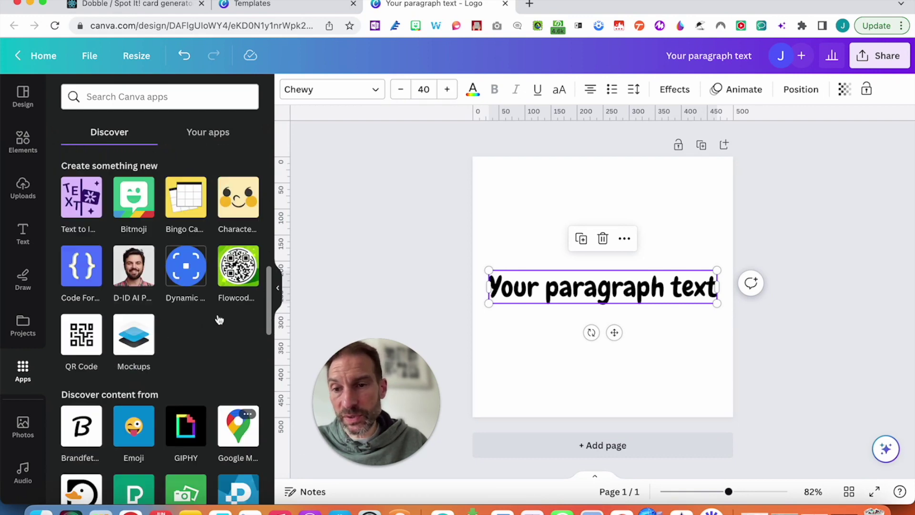
pyautogui.scroll(-5, 25, 451)
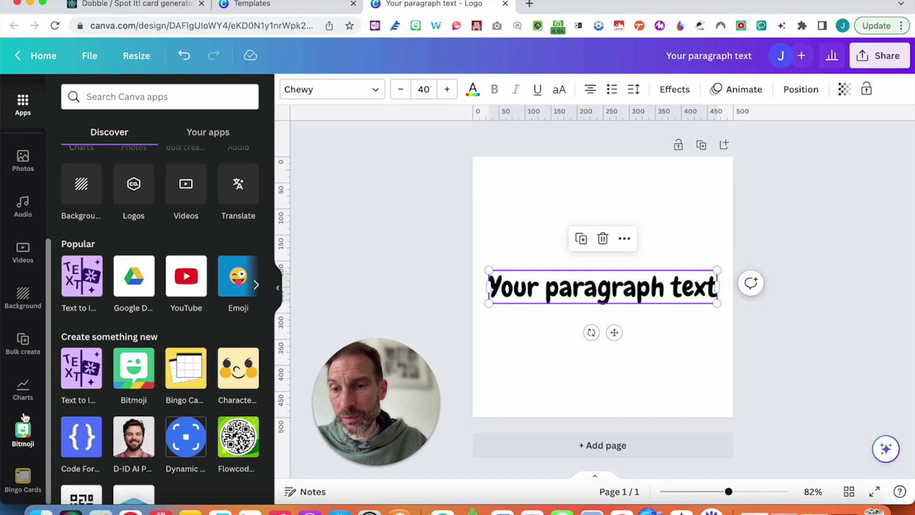
pyautogui.click(25, 344)
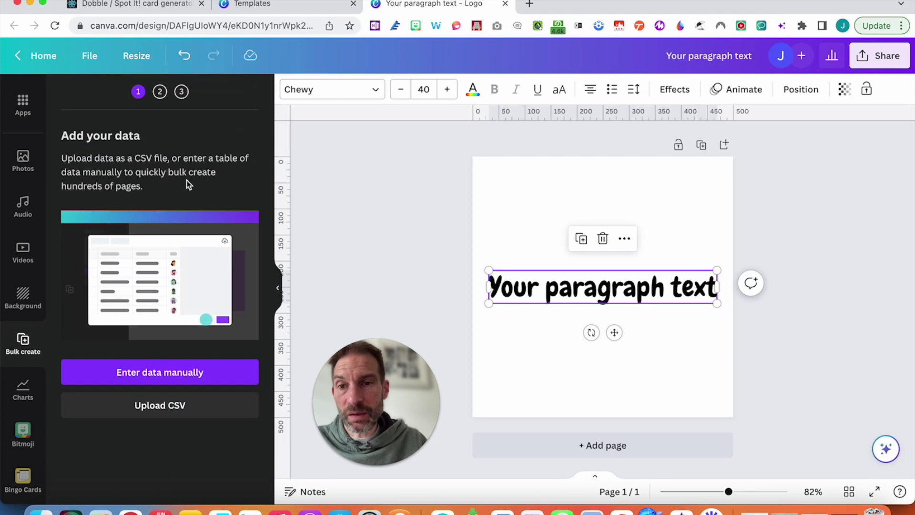
# - Choose manual data entry and clear the sample rows, then open a new browser tab
pyautogui.click(167, 377)
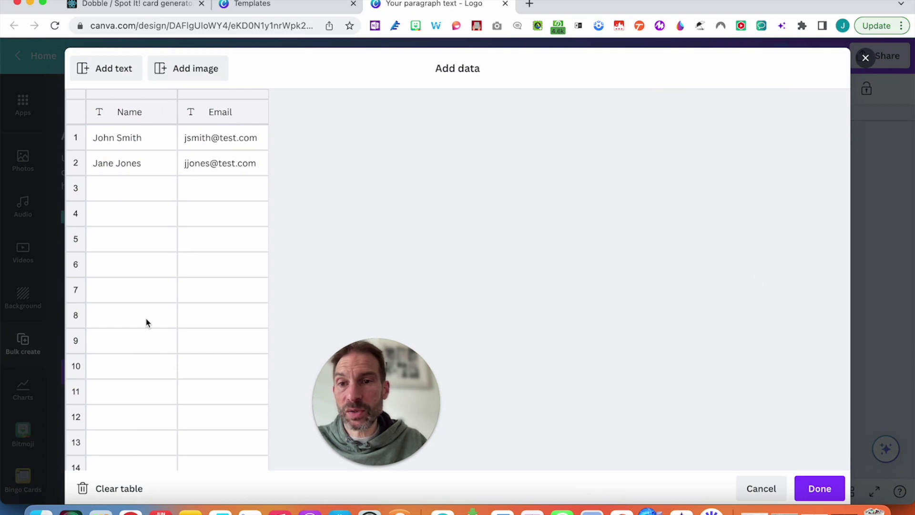
pyautogui.click(117, 491)
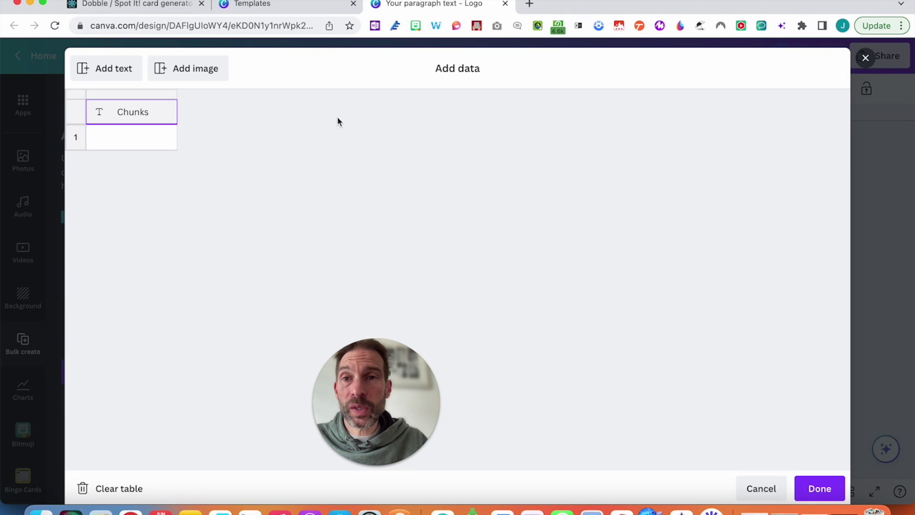
pyautogui.click(529, 5)
# - Go to sentencebuilders.com and open its Spanish resources
pyautogui.write('sente')
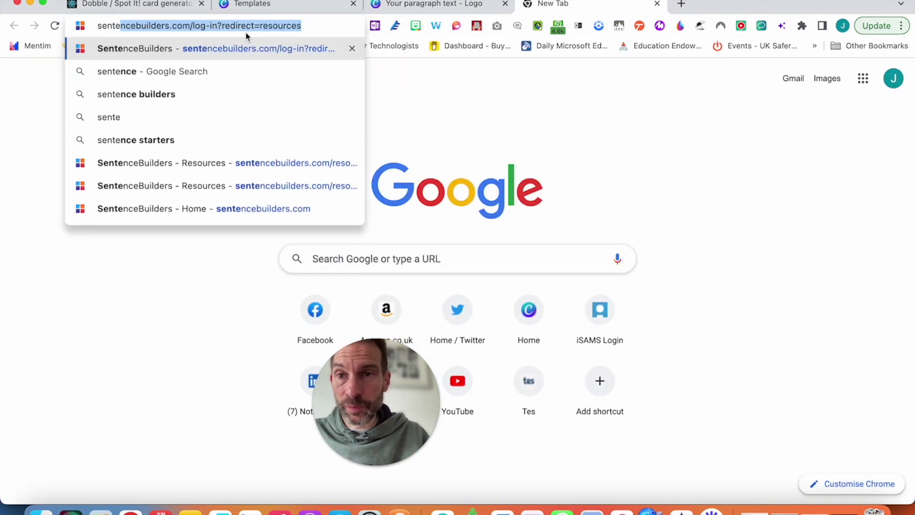
pyautogui.press('Return')
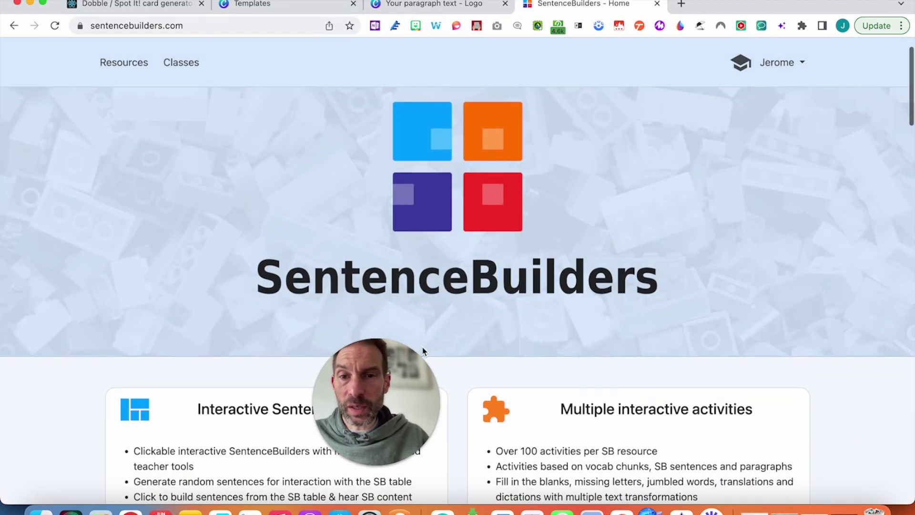
pyautogui.click(127, 63)
pyautogui.scroll(-5, 358, 370)
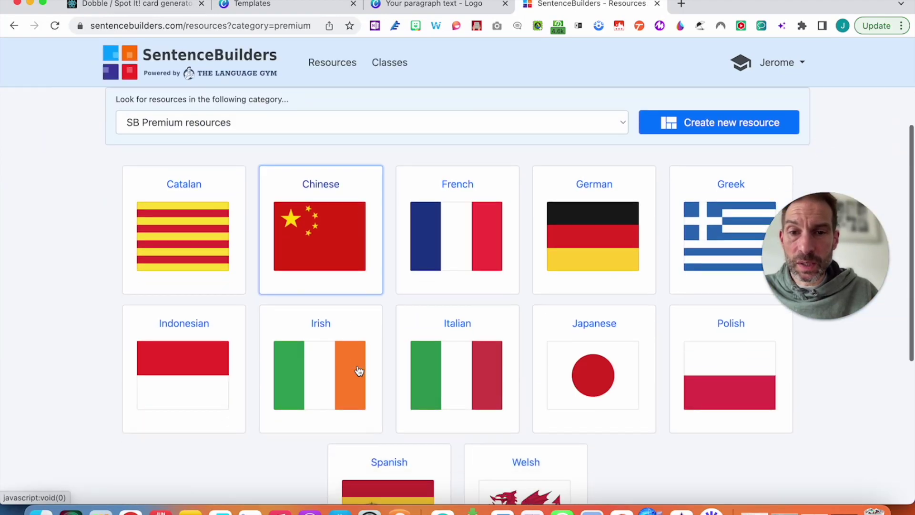
pyautogui.click(359, 372)
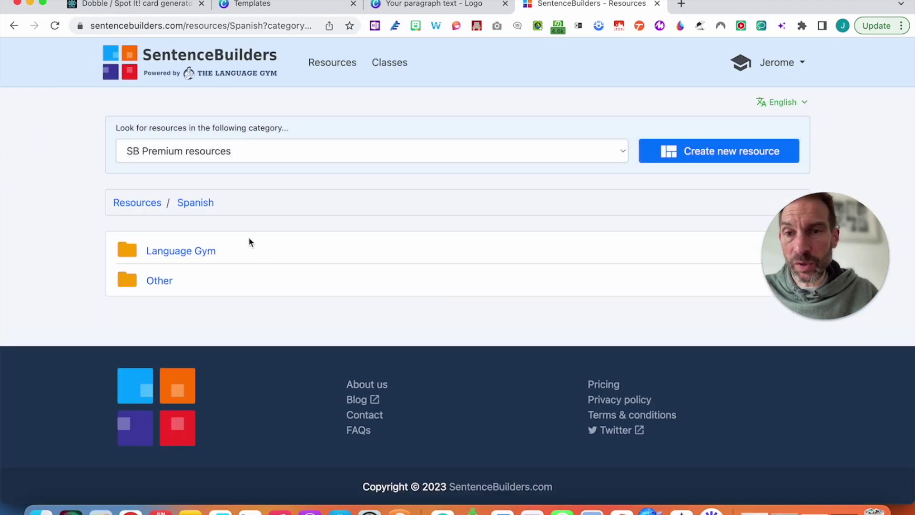
# - Open Language Gym > 0 - Primary > Book 1 > Mi mascota and show its teacher options
pyautogui.click(193, 251)
pyautogui.click(188, 251)
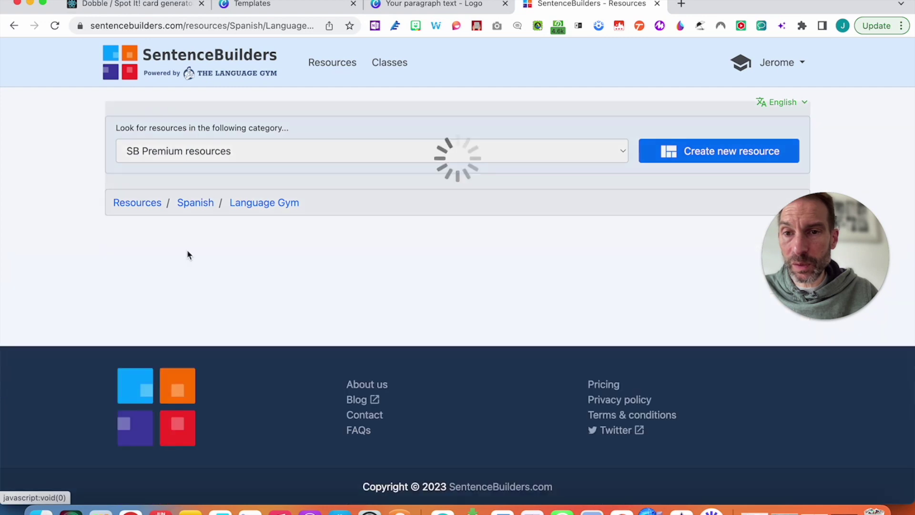
pyautogui.click(161, 250)
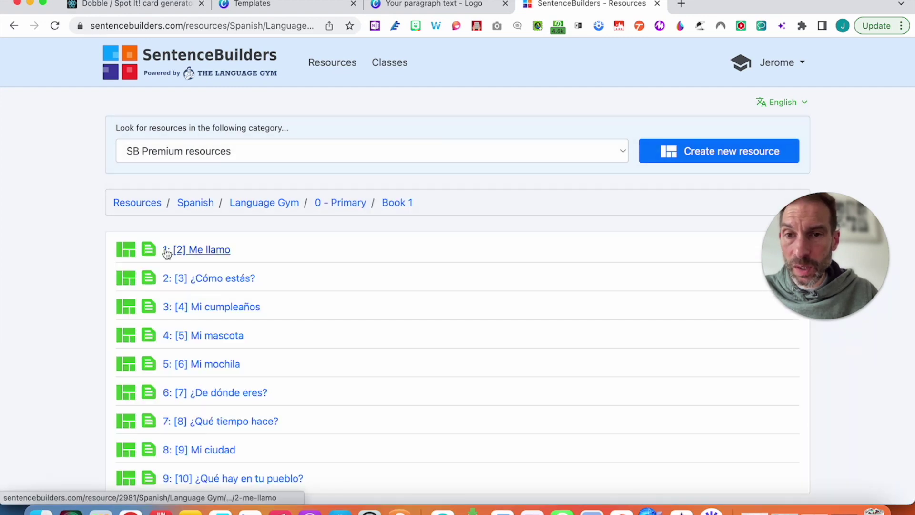
pyautogui.scroll(-2, 401, 297)
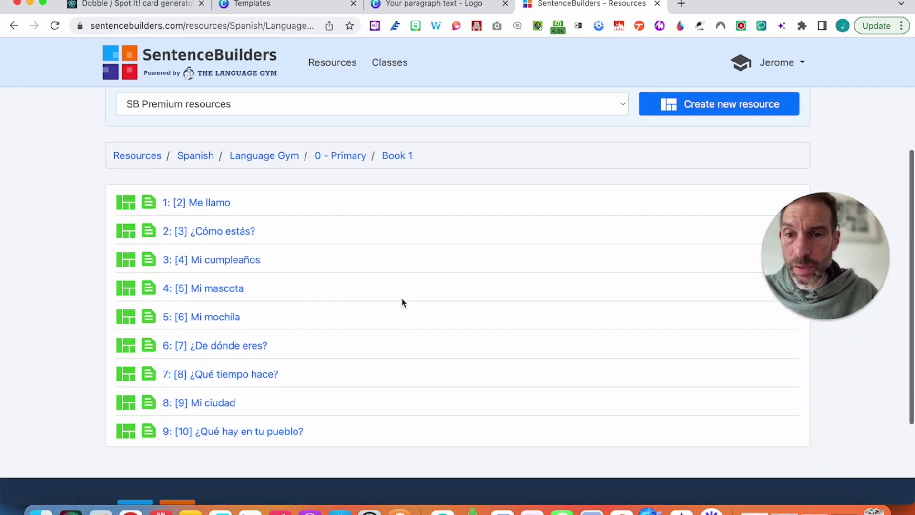
pyautogui.click(225, 287)
pyautogui.scroll(-2, 460, 301)
pyautogui.scroll(-3, 460, 302)
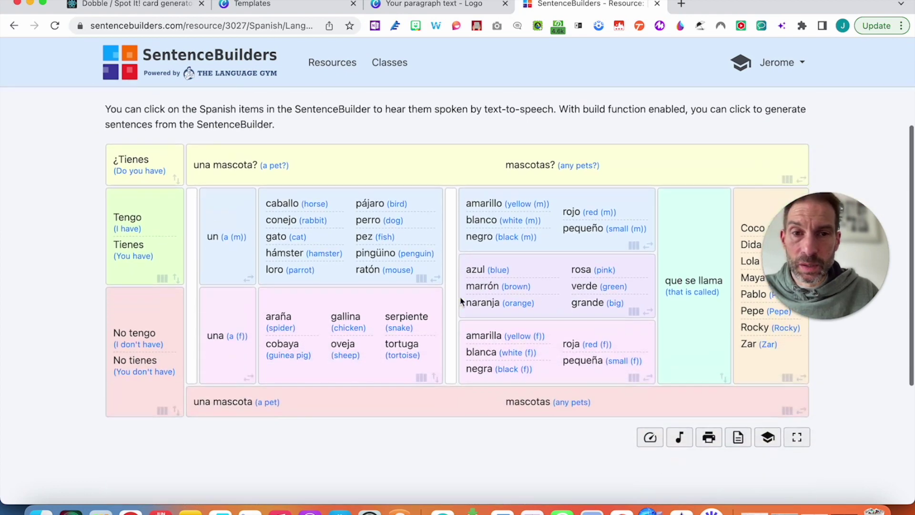
pyautogui.moveTo(881, 251); pyautogui.dragTo(891, 109)
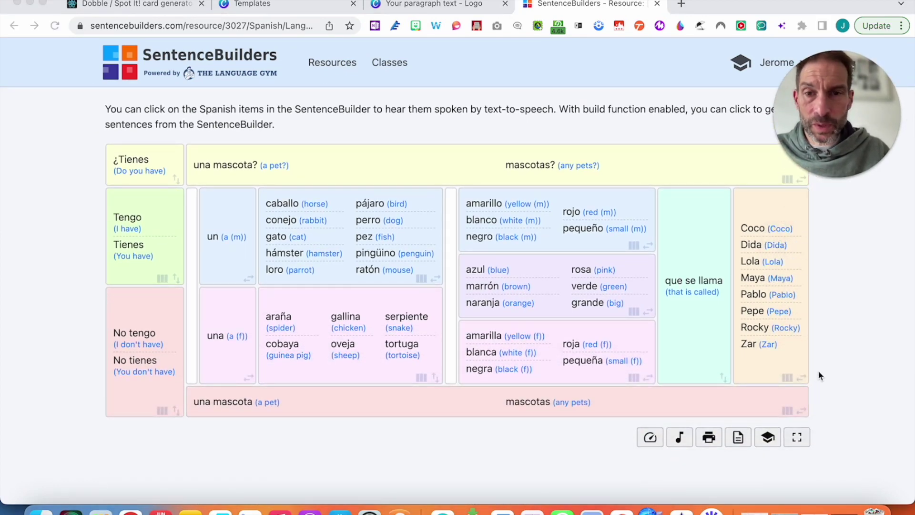
pyautogui.click(769, 438)
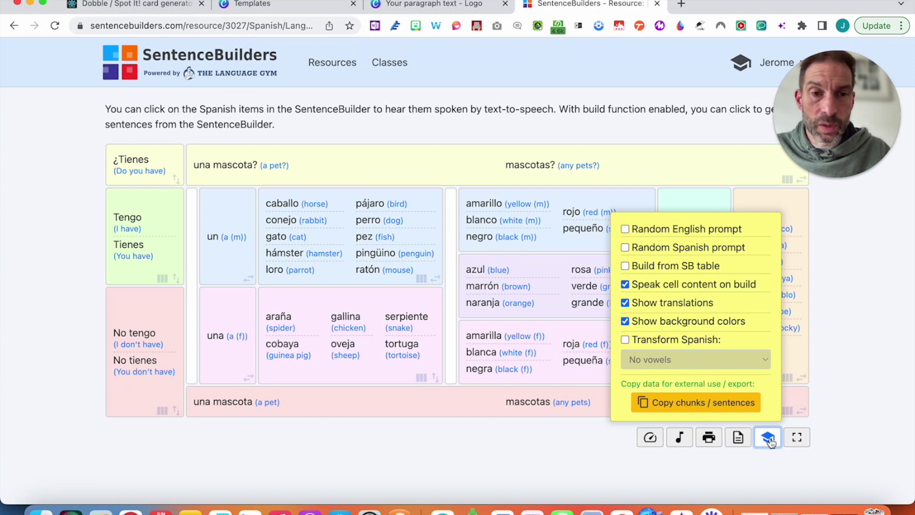
# - Copy 40 Spanish-only vocab chunks from Mi mascota, then return to the Canva tab
pyautogui.click(702, 405)
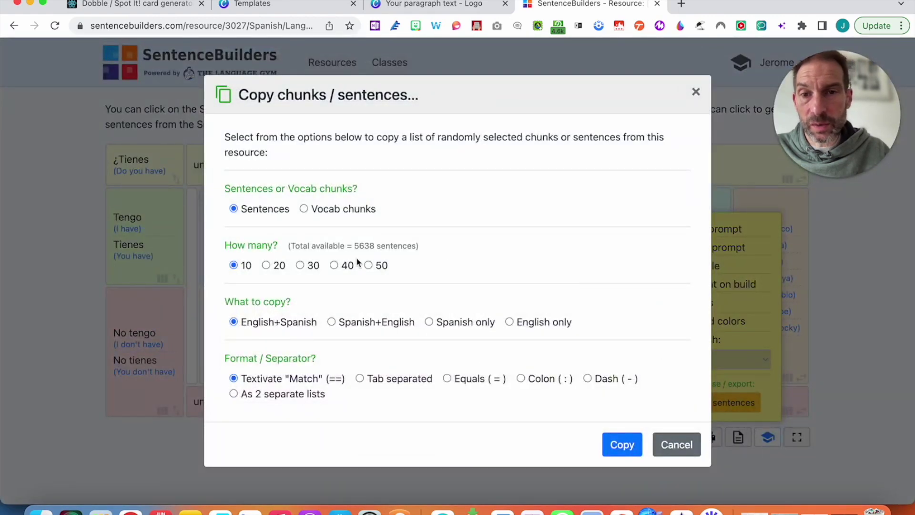
pyautogui.click(325, 211)
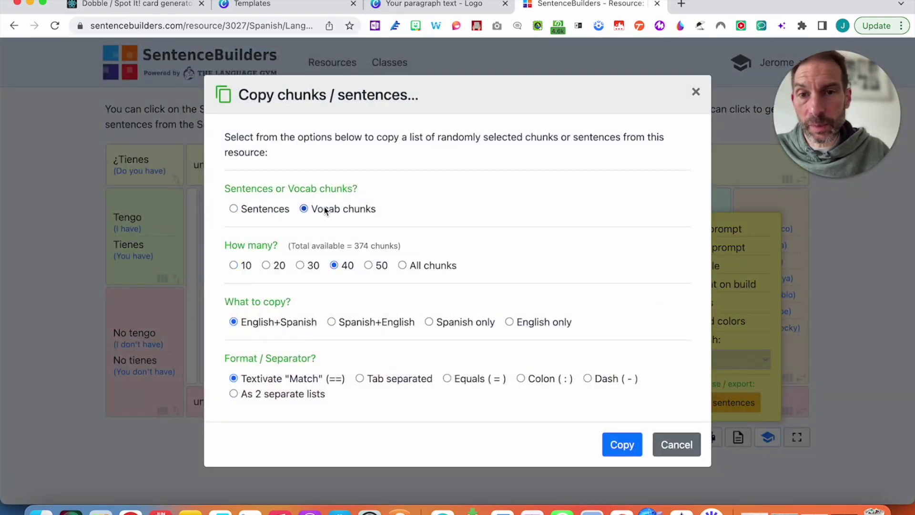
pyautogui.click(482, 324)
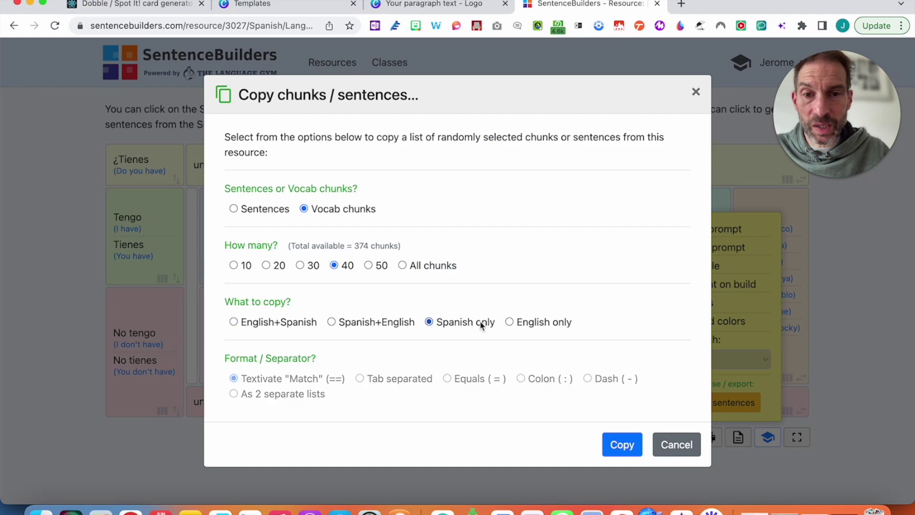
pyautogui.click(624, 444)
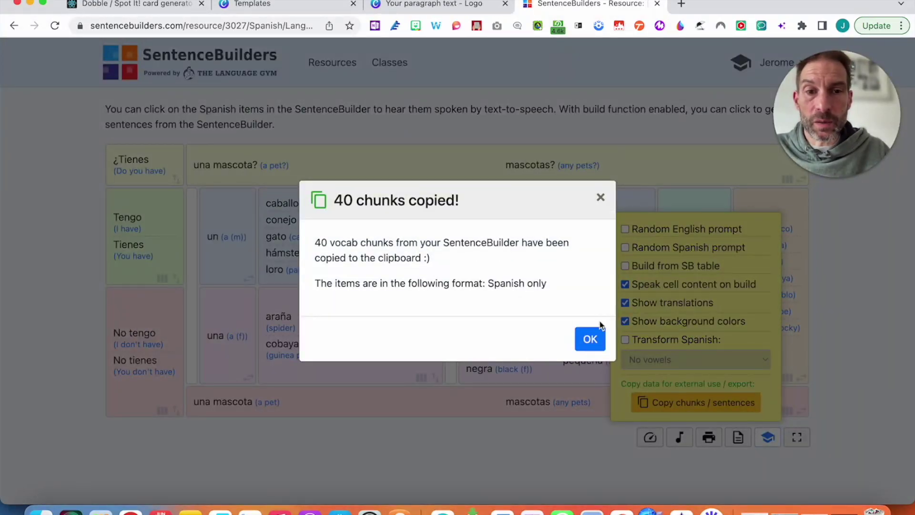
pyautogui.click(596, 333)
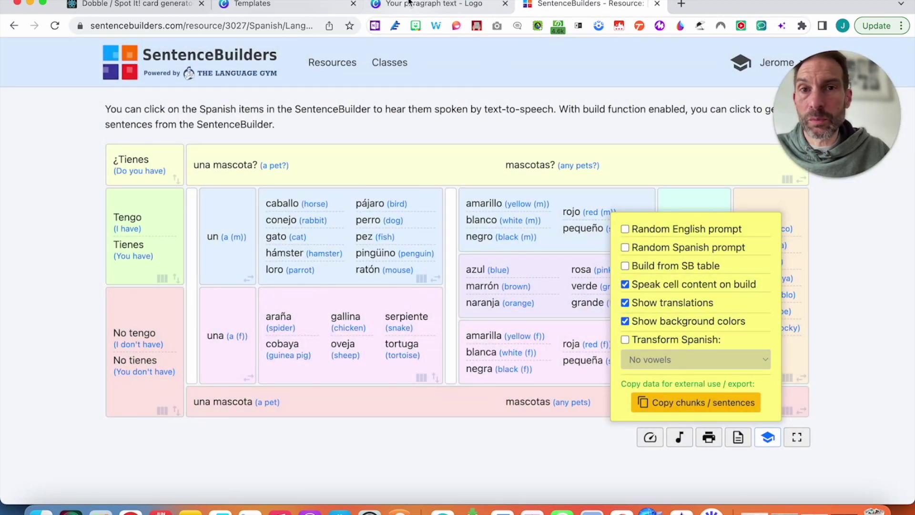
pyautogui.click(410, 5)
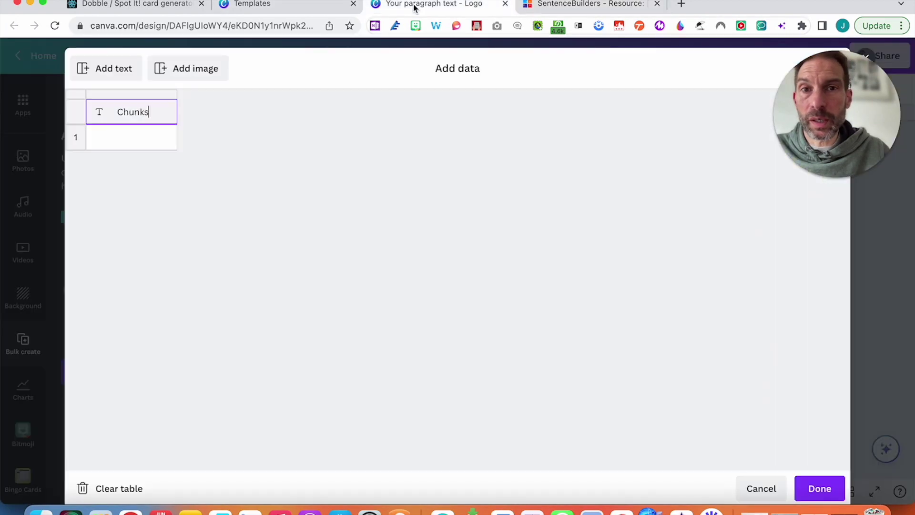
# - Paste the 40 Spanish chunks from row 1 down the Chunks column, check them, and finish data entry
pyautogui.click(149, 138)
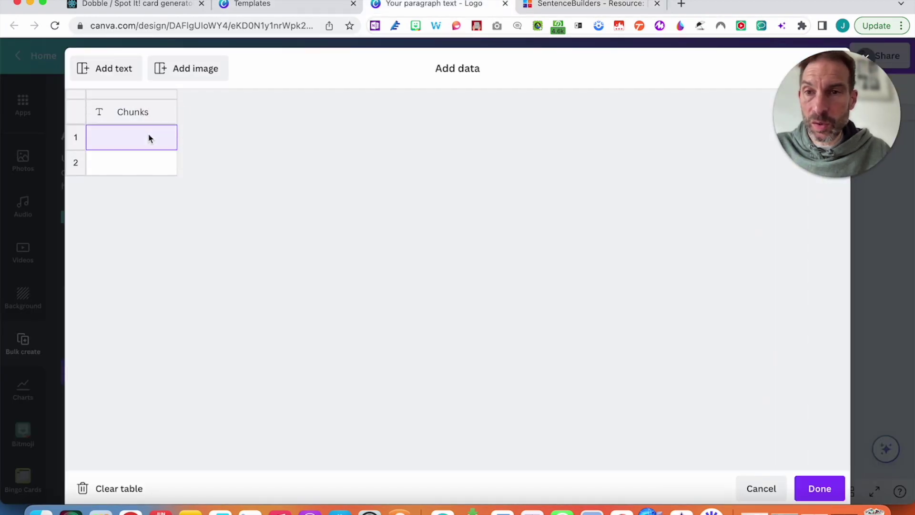
pyautogui.press('super+v')
pyautogui.scroll(-15, 145, 238)
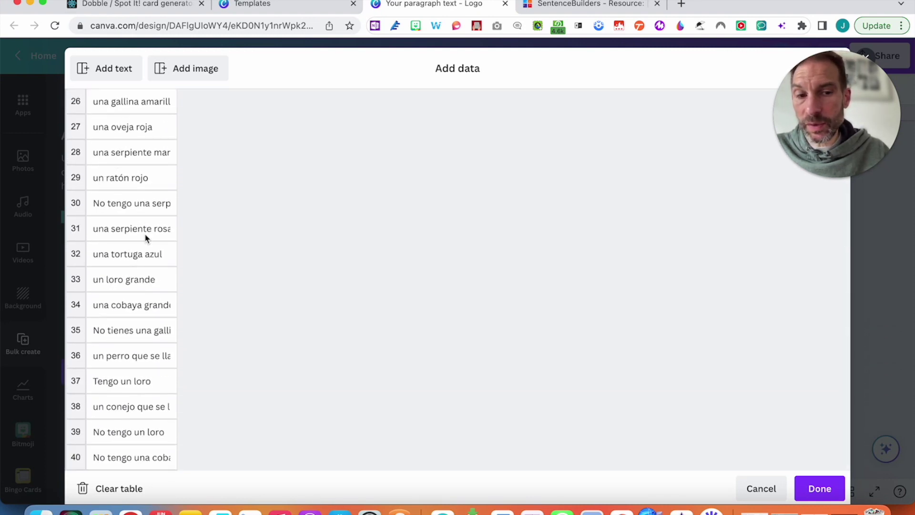
pyautogui.scroll(5, 145, 236)
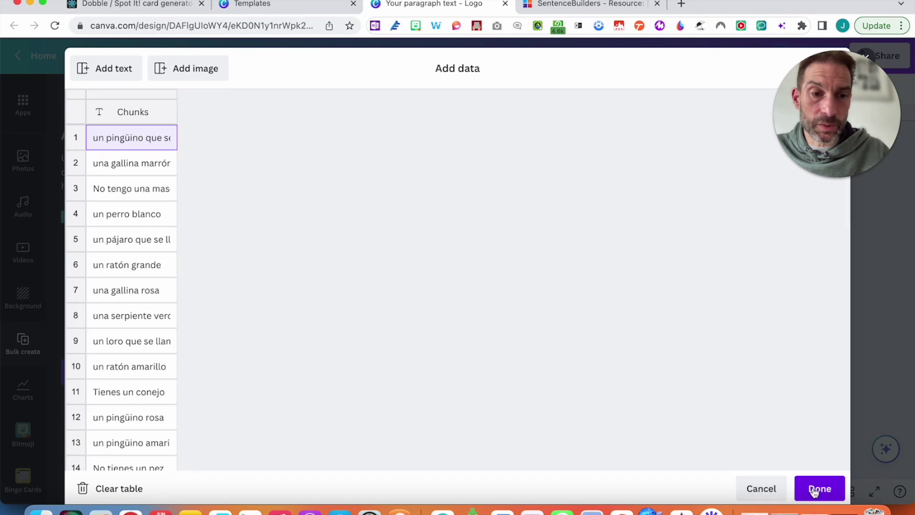
pyautogui.click(816, 488)
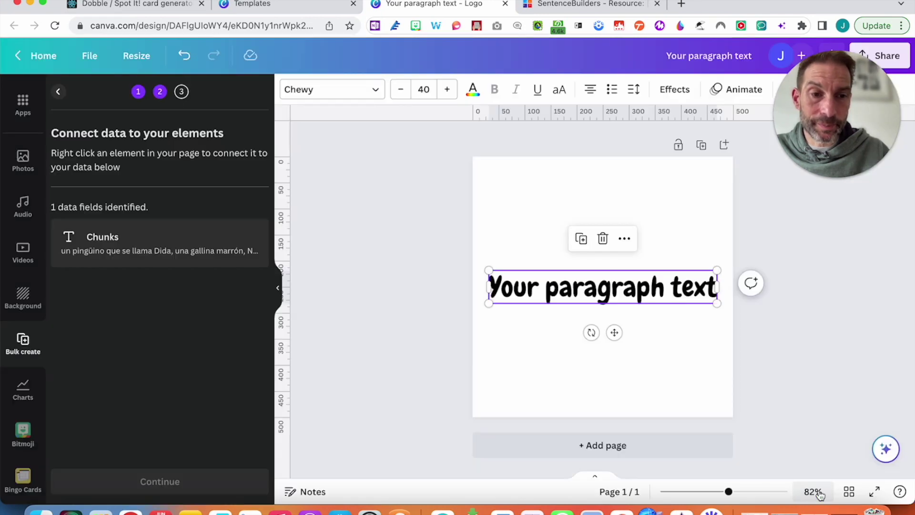
# - Link the paragraph text box to the Chunks field and generate the 40-page bulk design
pyautogui.rightClick(633, 293)
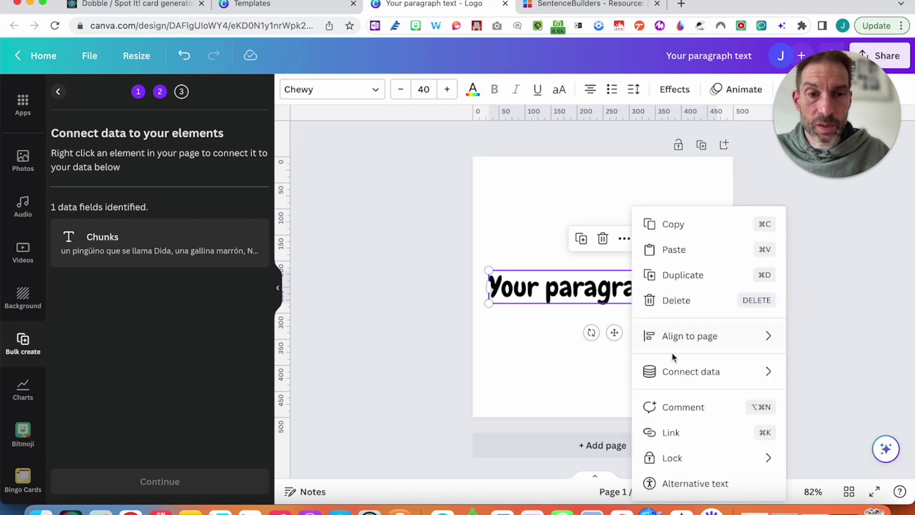
pyautogui.moveTo(675, 376)
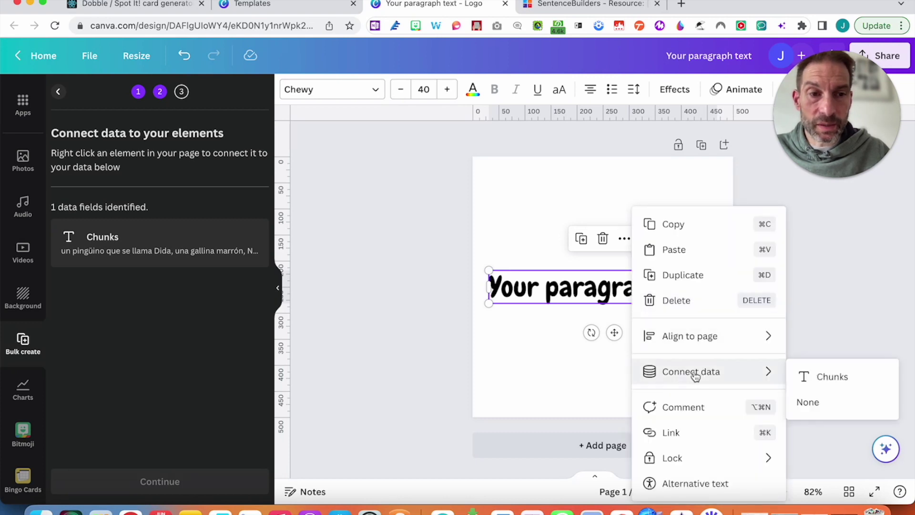
pyautogui.click(828, 379)
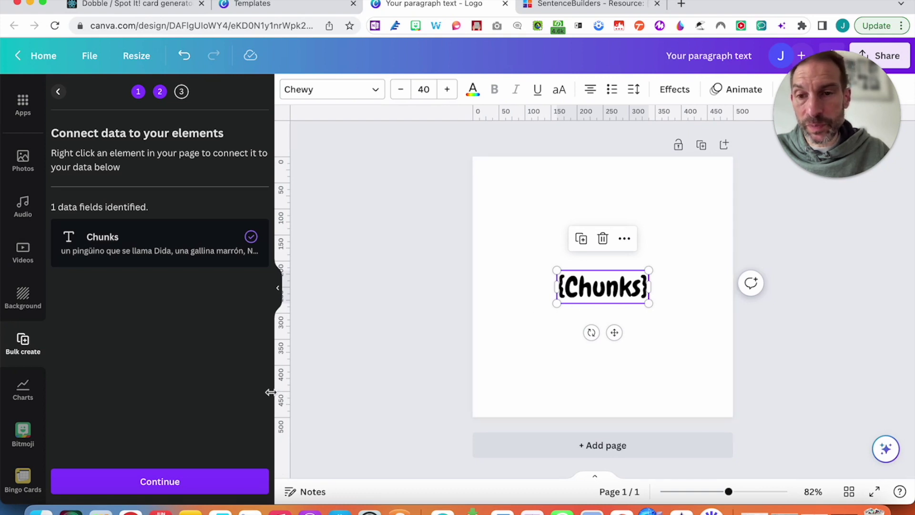
pyautogui.click(162, 482)
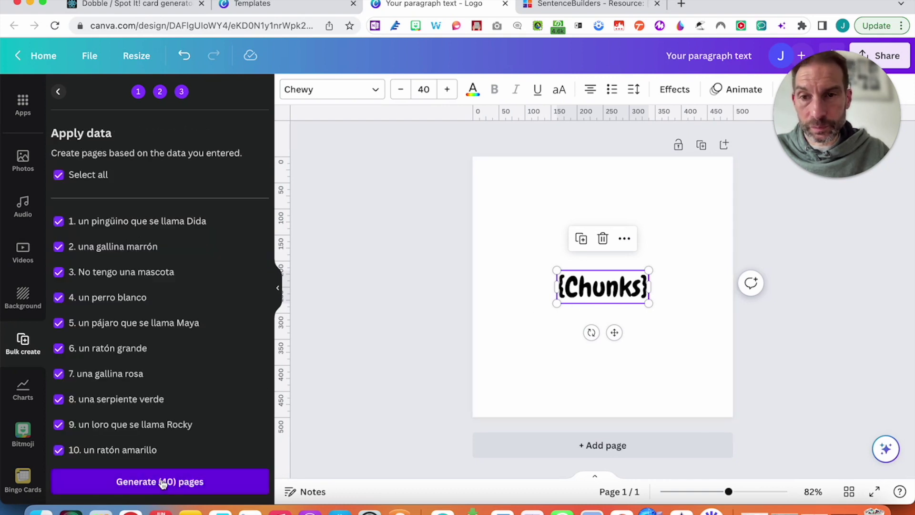
pyautogui.scroll(-10, 163, 230)
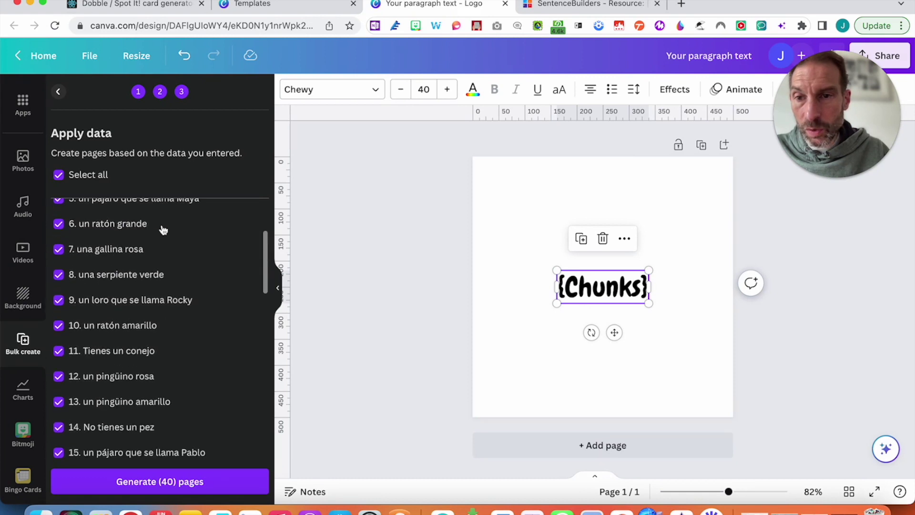
pyautogui.scroll(-4, 163, 230)
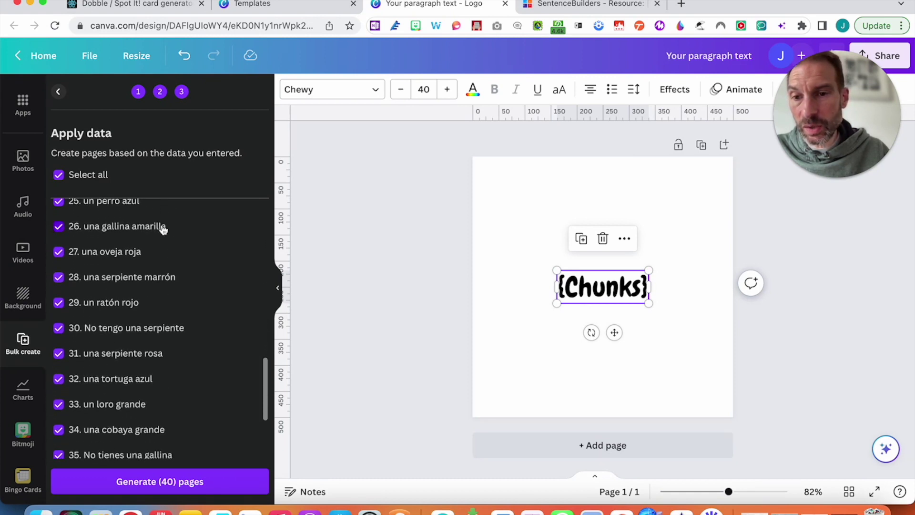
pyautogui.click(163, 482)
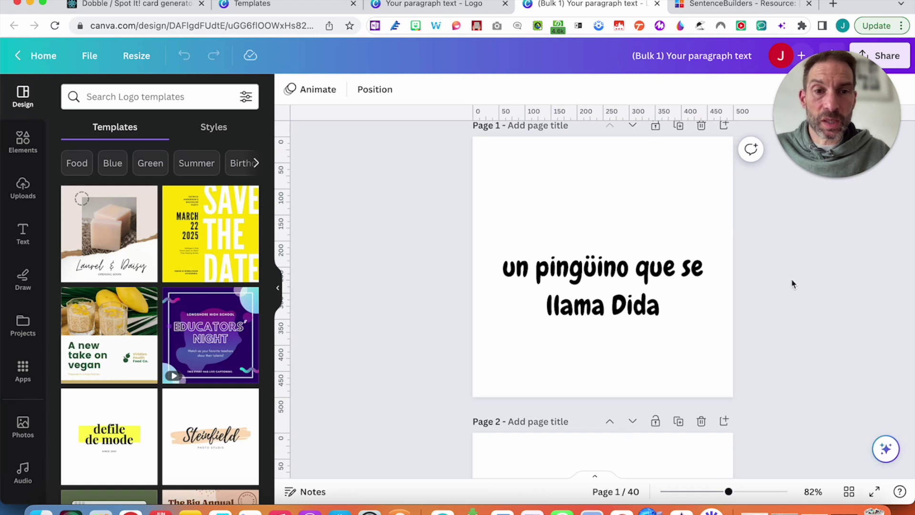
# - Select the 'un pingüino que se llama Dida' text on page 1 and browse the 40 generated pages
pyautogui.click(628, 283)
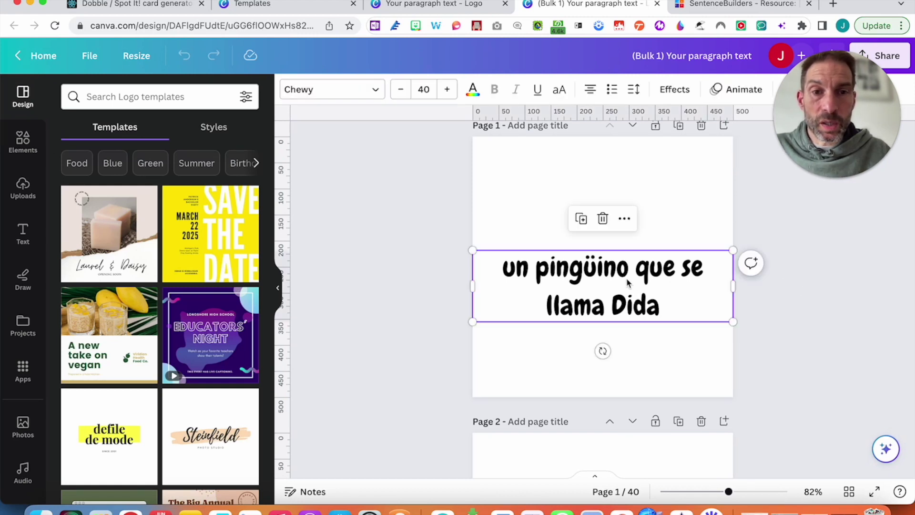
pyautogui.scroll(-10, 627, 283)
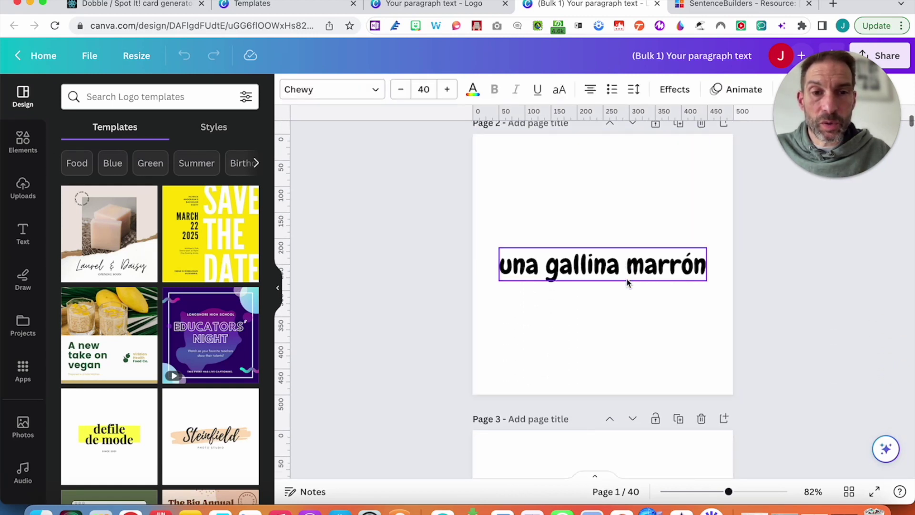
pyautogui.scroll(5, 627, 283)
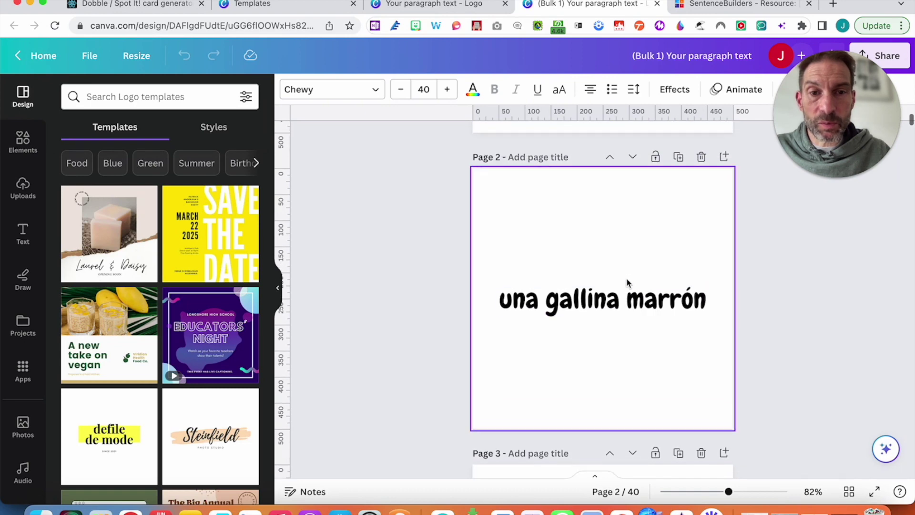
pyautogui.scroll(4, 628, 283)
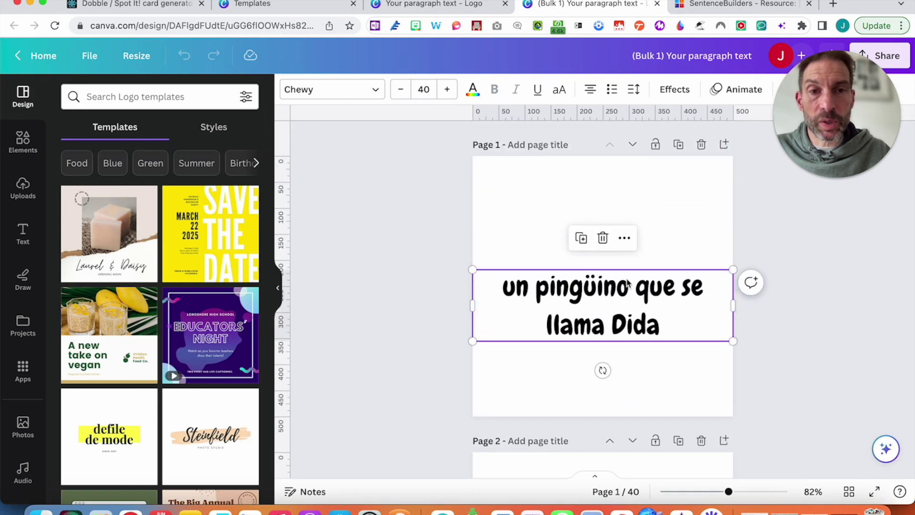
pyautogui.scroll(-15, 627, 284)
pyautogui.scroll(-8, 627, 283)
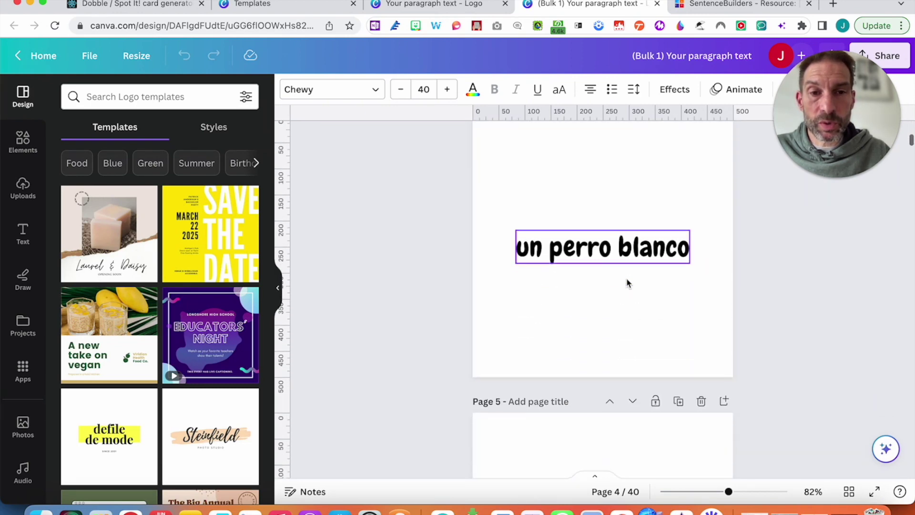
pyautogui.scroll(1, 627, 283)
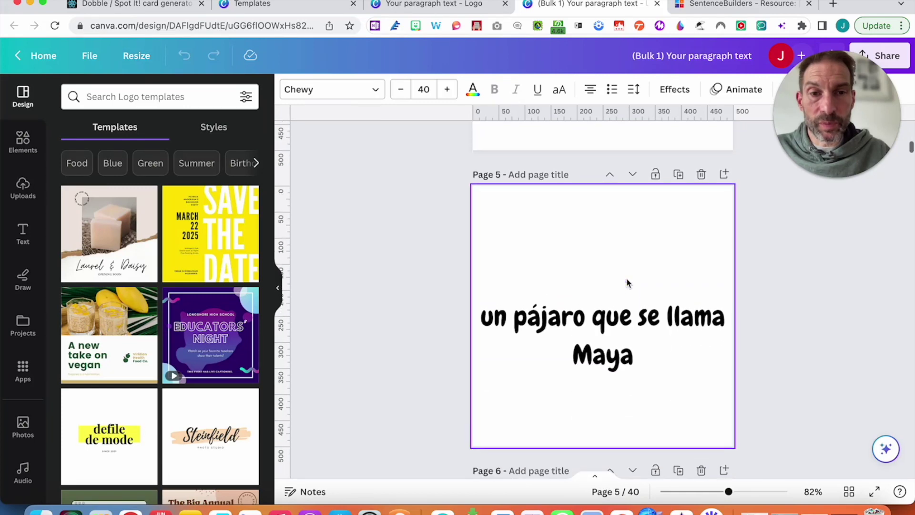
pyautogui.scroll(-6, 627, 283)
pyautogui.scroll(10, 627, 283)
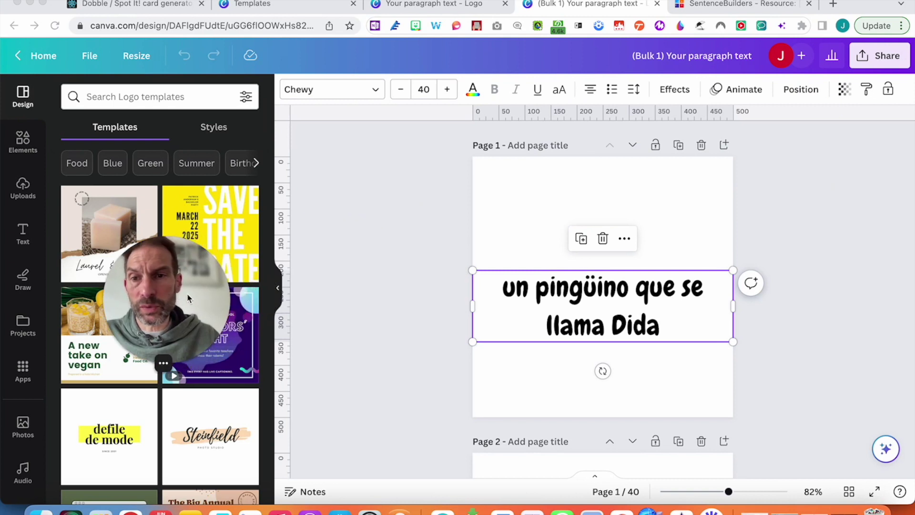
# - Download all 40 pages as PNG images and open the resulting zip from Downloads
pyautogui.click(882, 57)
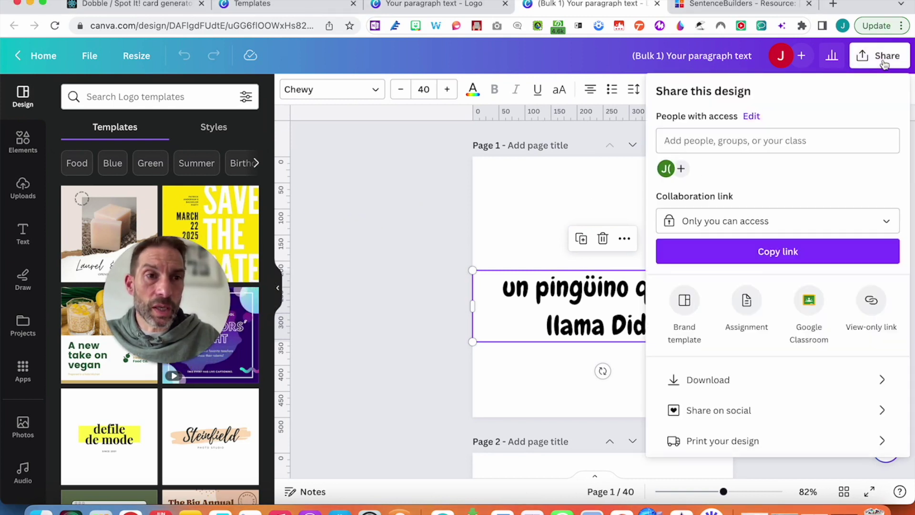
pyautogui.click(781, 379)
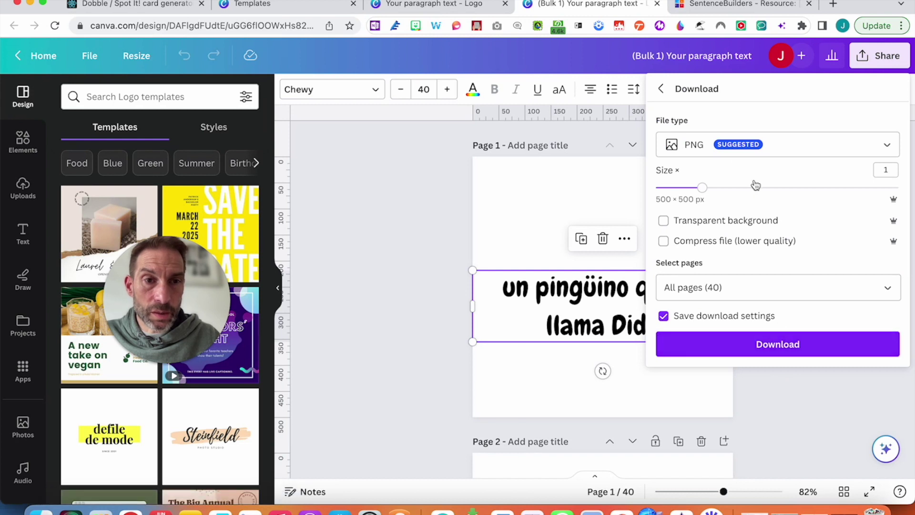
pyautogui.click(764, 343)
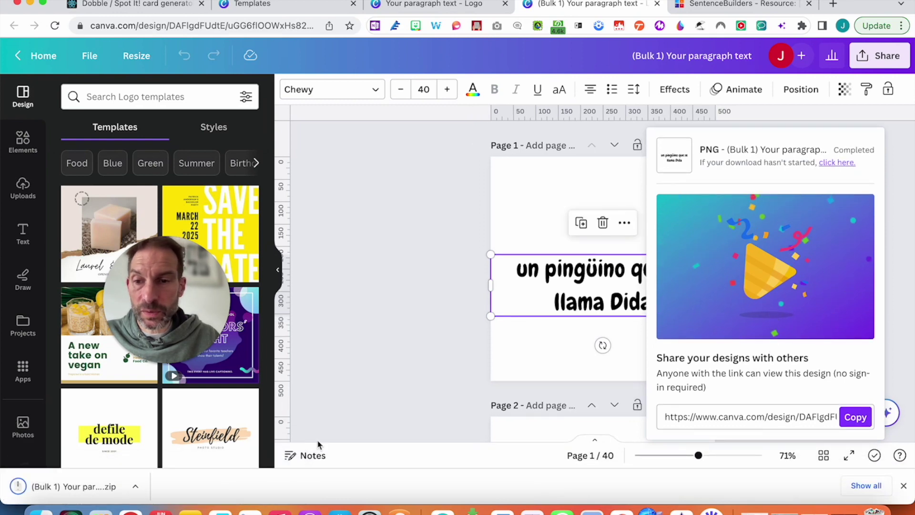
pyautogui.click(80, 491)
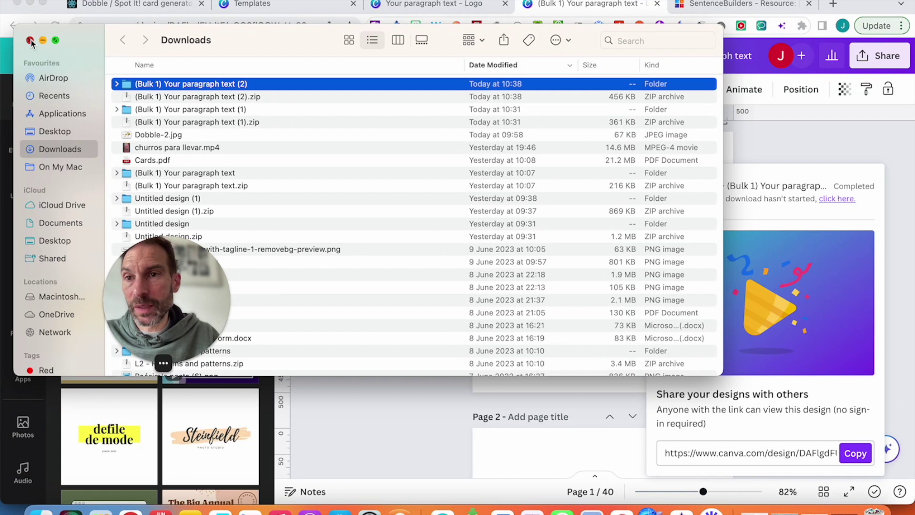
pyautogui.click(30, 41)
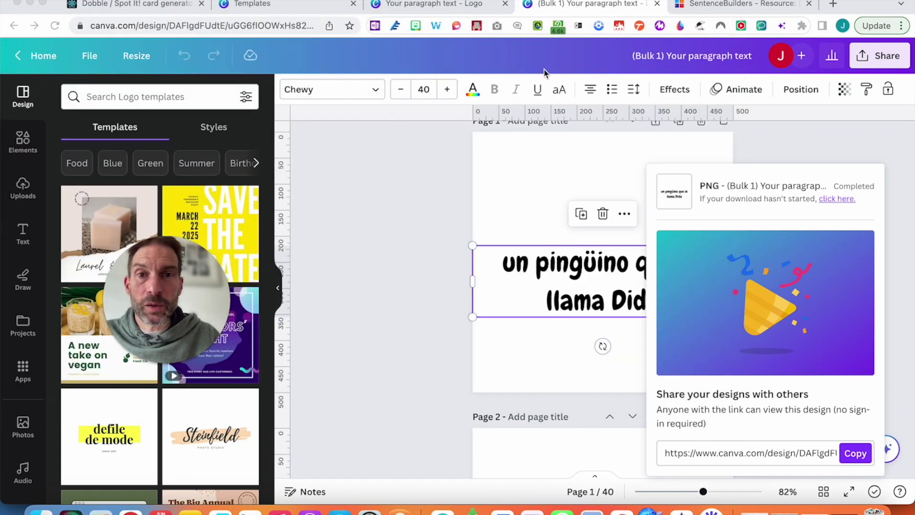
# - Reload the Dobble card generator page to clear the earlier images
pyautogui.click(157, 6)
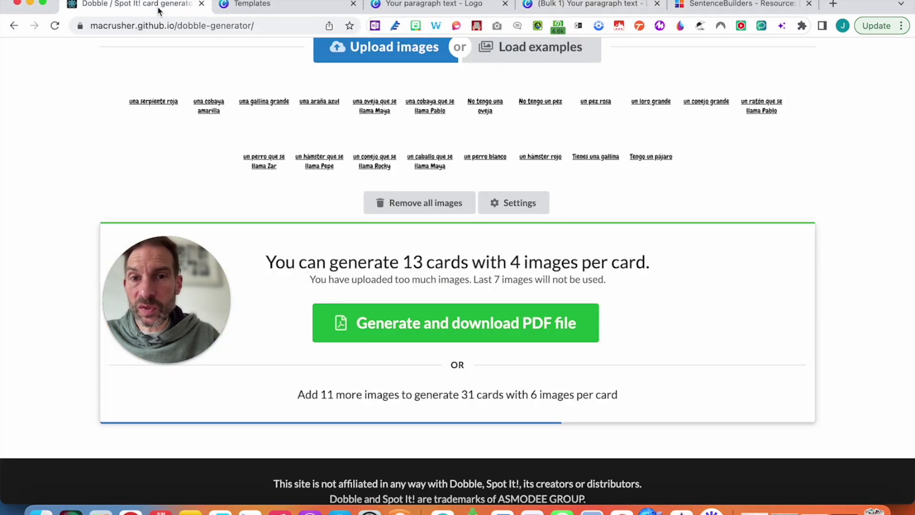
pyautogui.scroll(4, 431, 198)
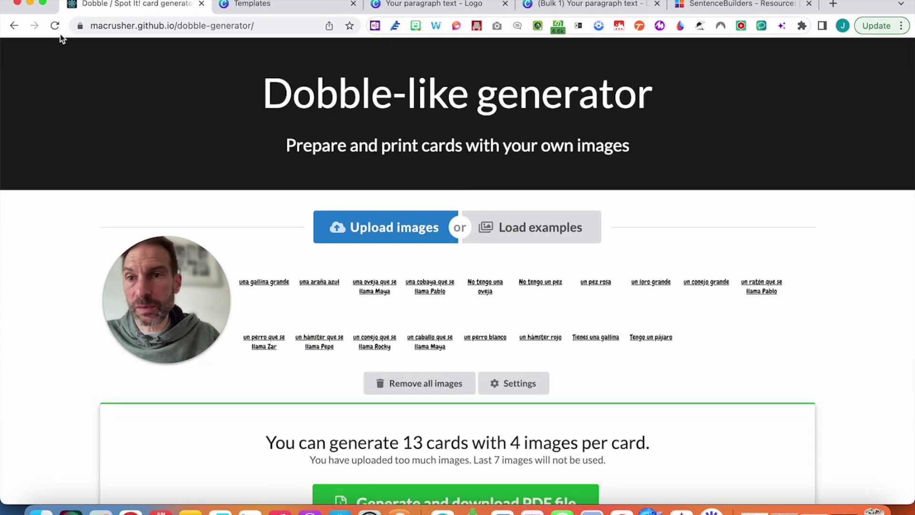
pyautogui.click(55, 26)
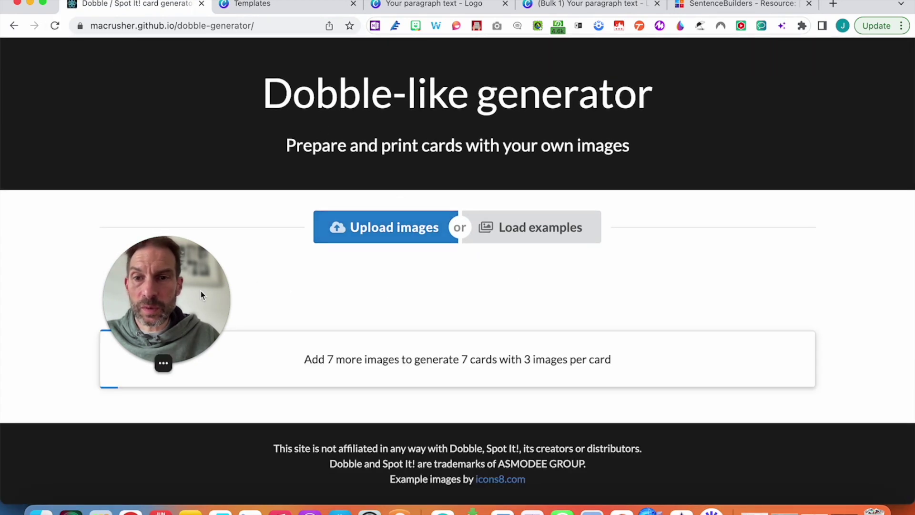
pyautogui.moveTo(200, 294); pyautogui.dragTo(871, 191)
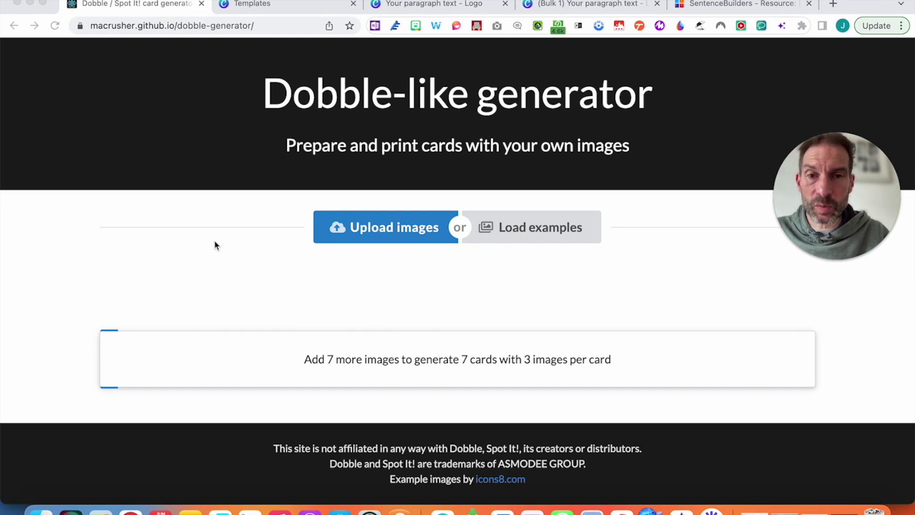
pyautogui.click(411, 233)
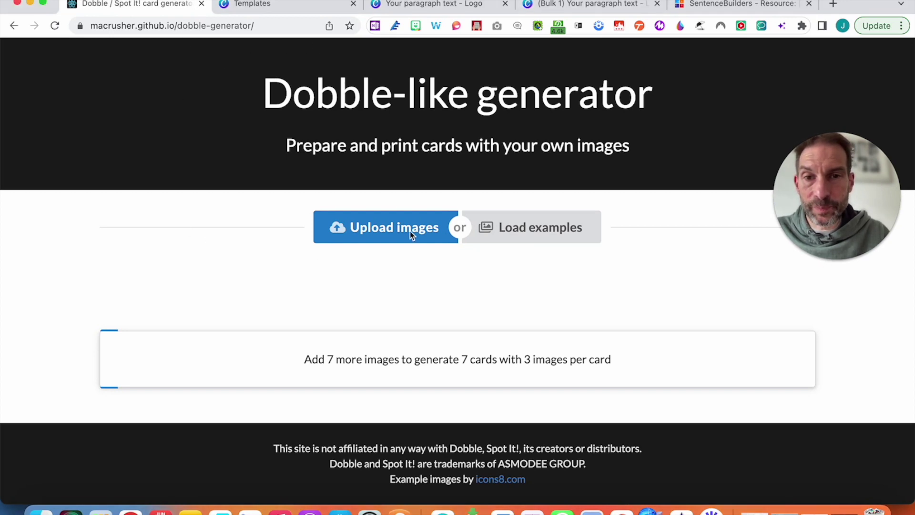
# - Upload every PNG from the '(Bulk 1) Your paragraph text (2)' folder in Downloads
pyautogui.click(408, 234)
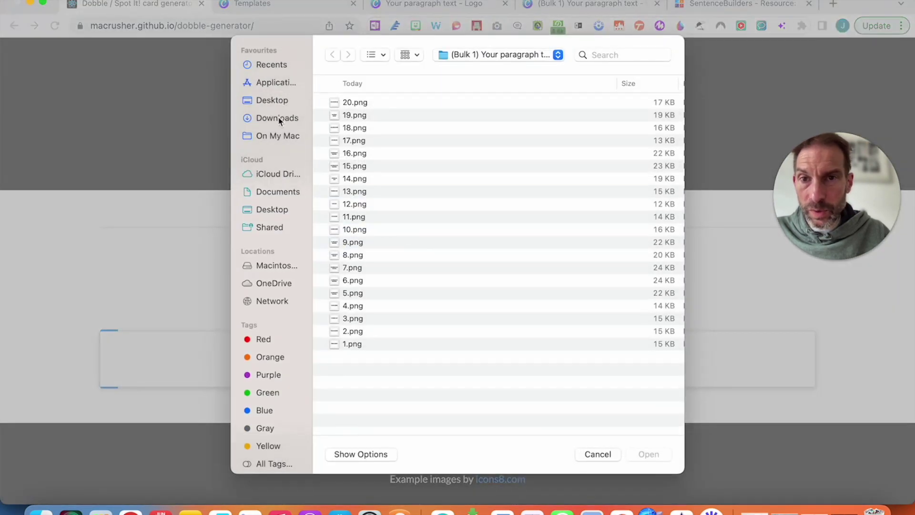
pyautogui.click(280, 121)
pyautogui.click(392, 104)
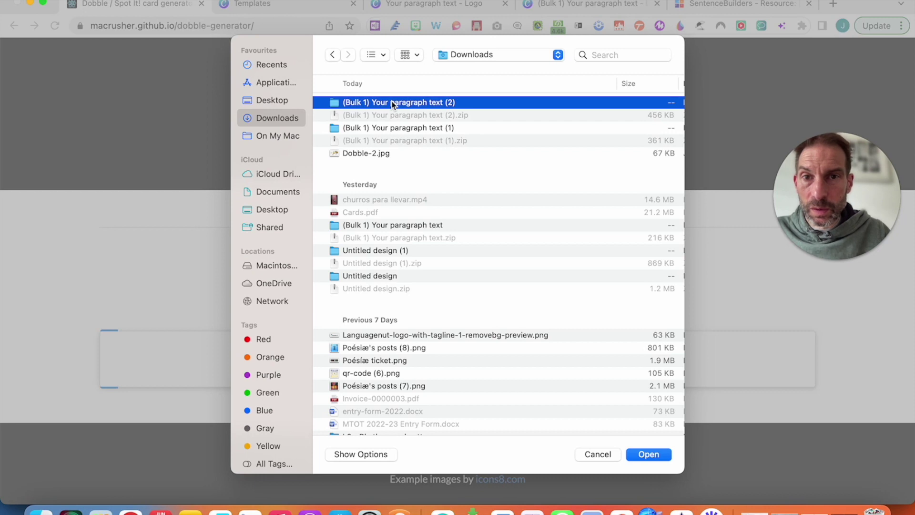
pyautogui.doubleClick(392, 104)
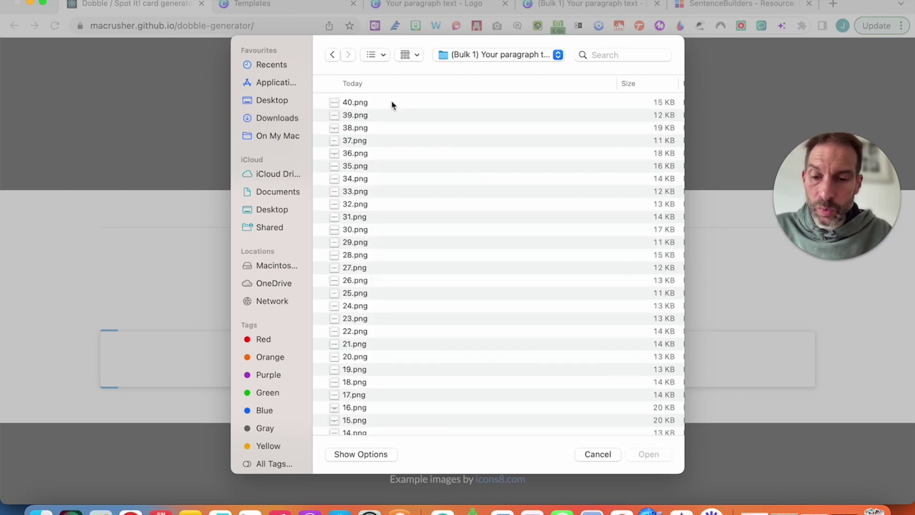
pyautogui.press('super+a')
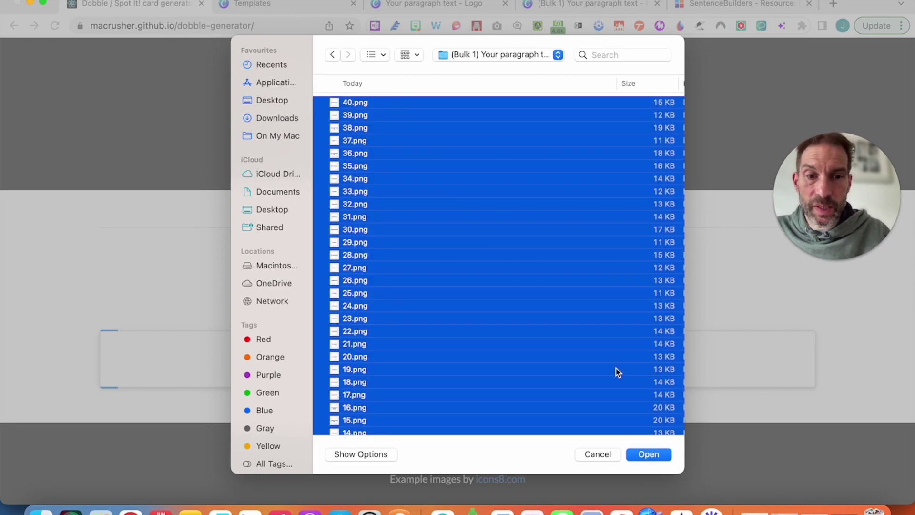
pyautogui.click(662, 456)
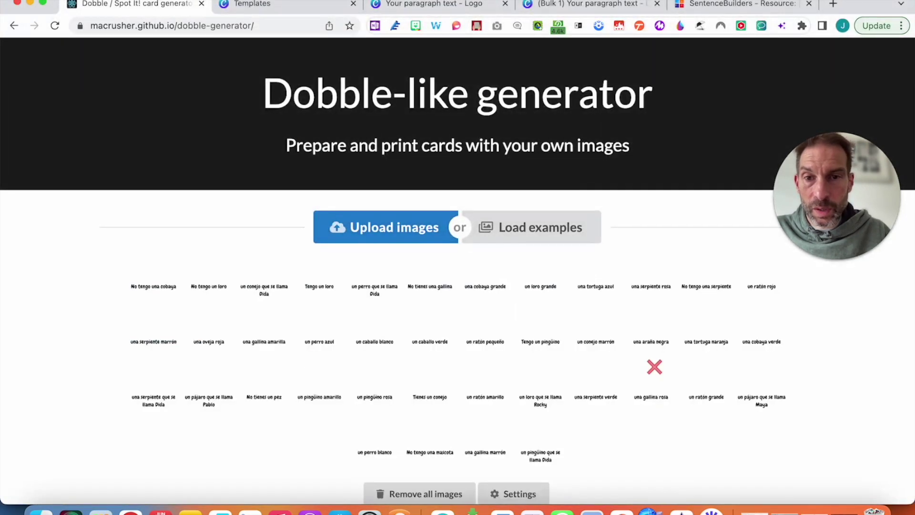
pyautogui.scroll(-3, 646, 362)
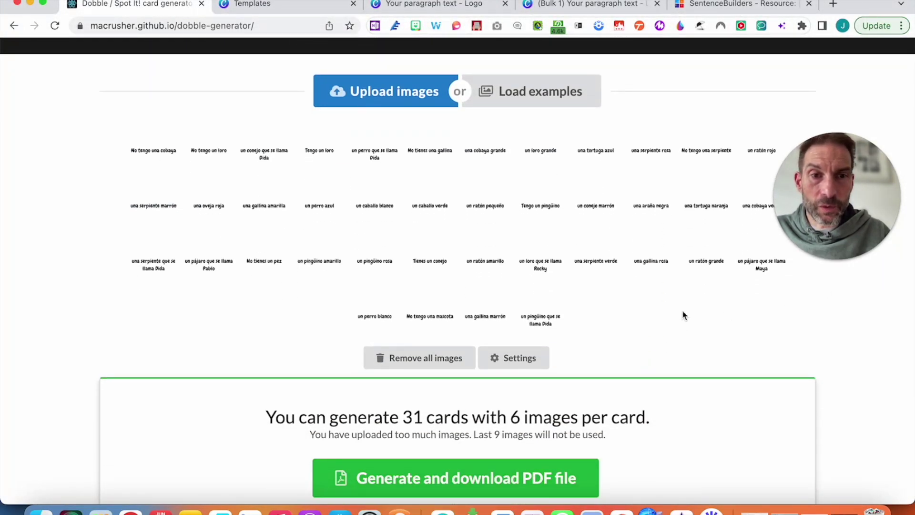
# - Scroll the uploaded image grid to read the 31-card, six-images-per-card count message
pyautogui.click(824, 202)
pyautogui.moveTo(824, 201); pyautogui.dragTo(824, 427)
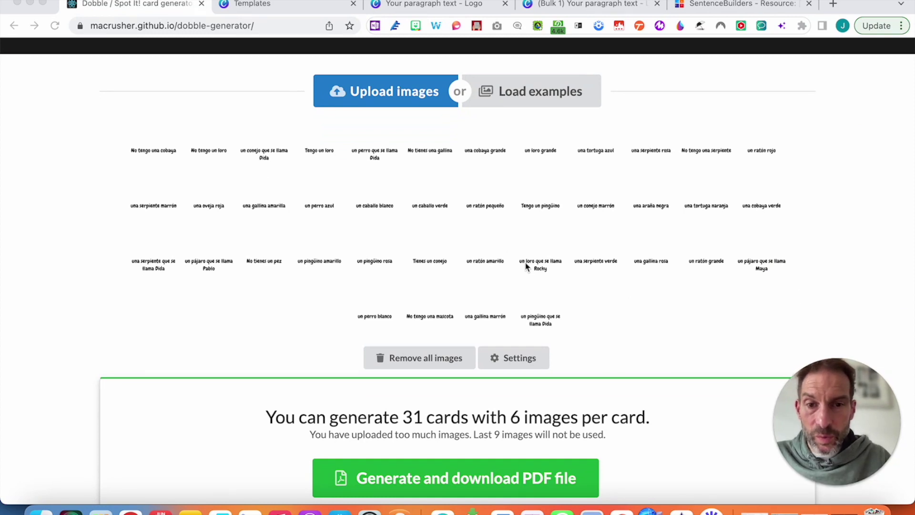
pyautogui.scroll(-3, 526, 266)
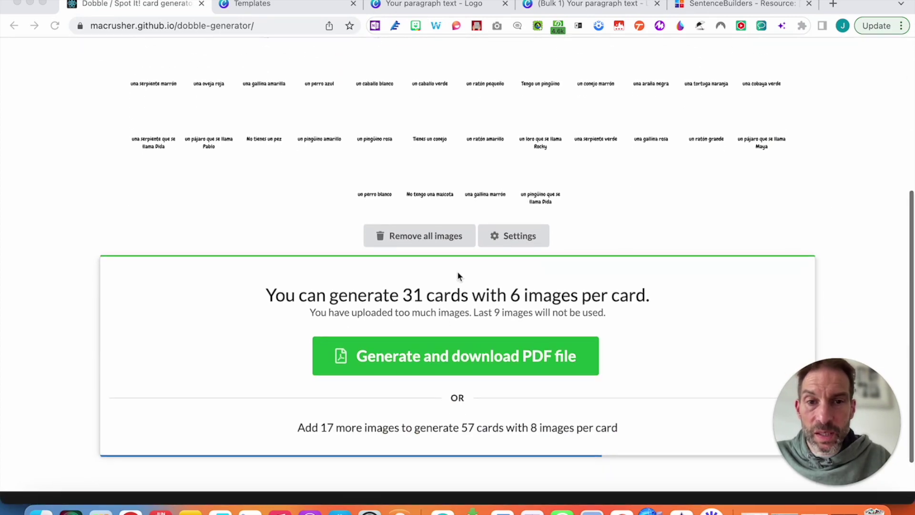
pyautogui.scroll(3, 470, 276)
pyautogui.scroll(-2, 470, 276)
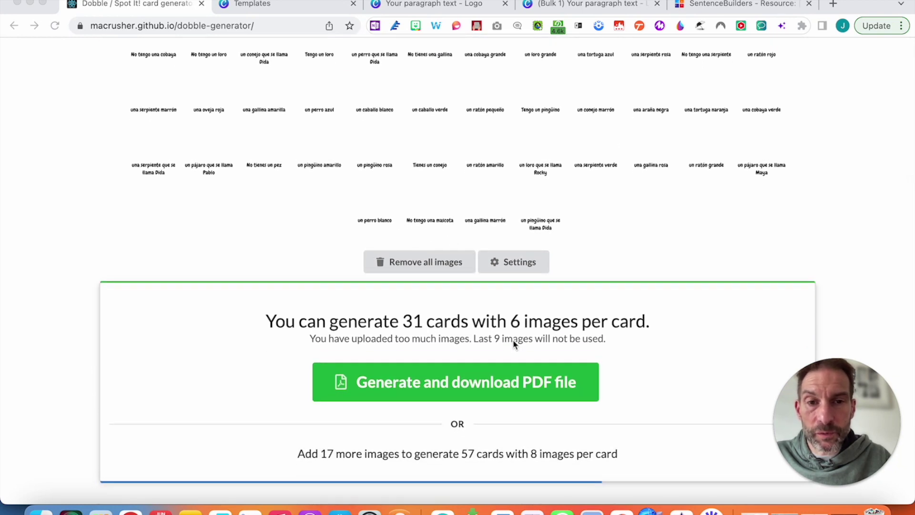
pyautogui.scroll(-1, 518, 346)
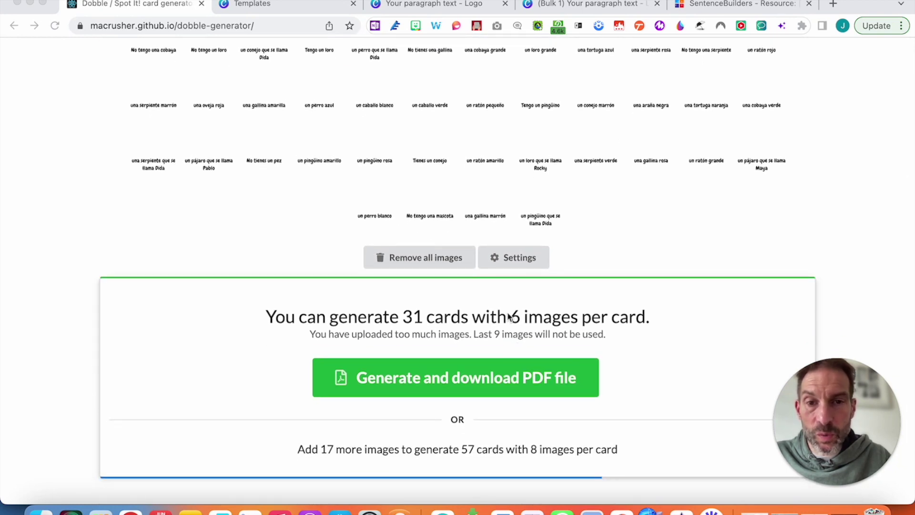
pyautogui.scroll(-2, 508, 313)
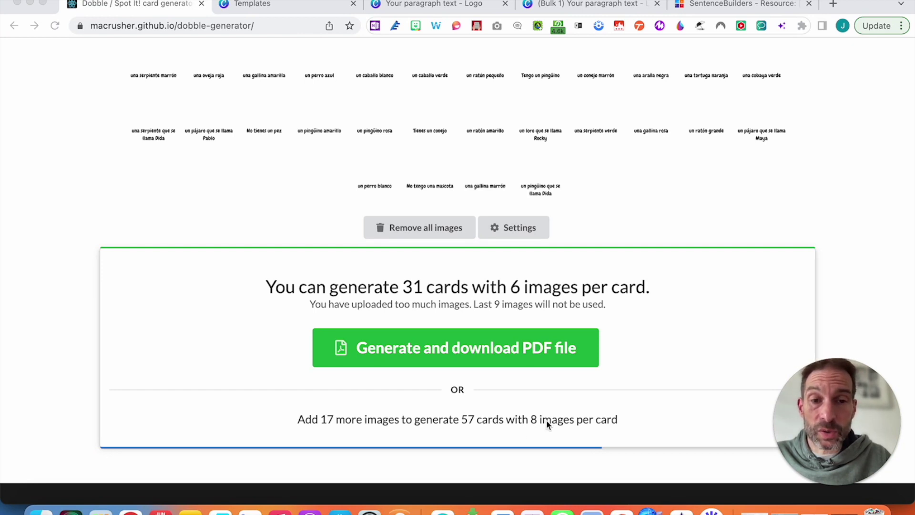
pyautogui.scroll(1, 559, 424)
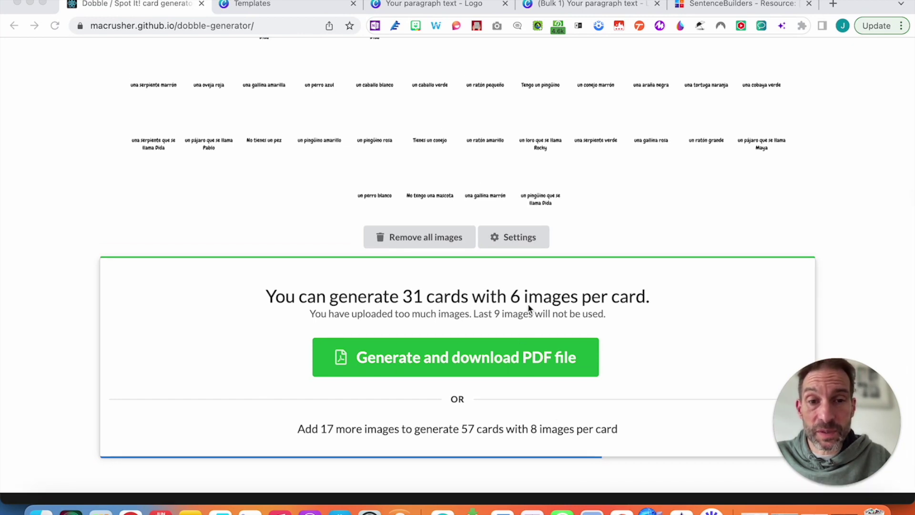
pyautogui.scroll(5, 522, 307)
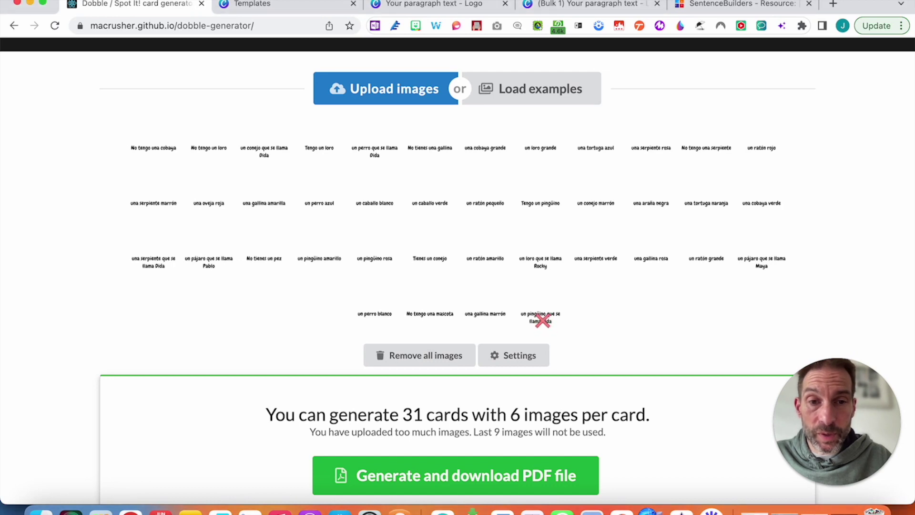
# - Remove nine surplus images, including 'una gallina marrón', 'un perro blanco' and 'un loro que se llama Rocky'
pyautogui.click(542, 321)
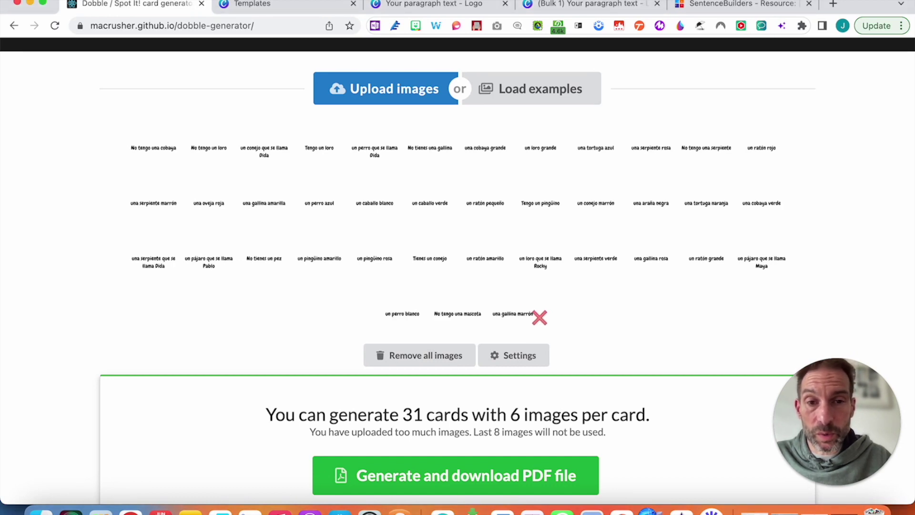
pyautogui.click(529, 316)
pyautogui.click(502, 314)
pyautogui.click(468, 316)
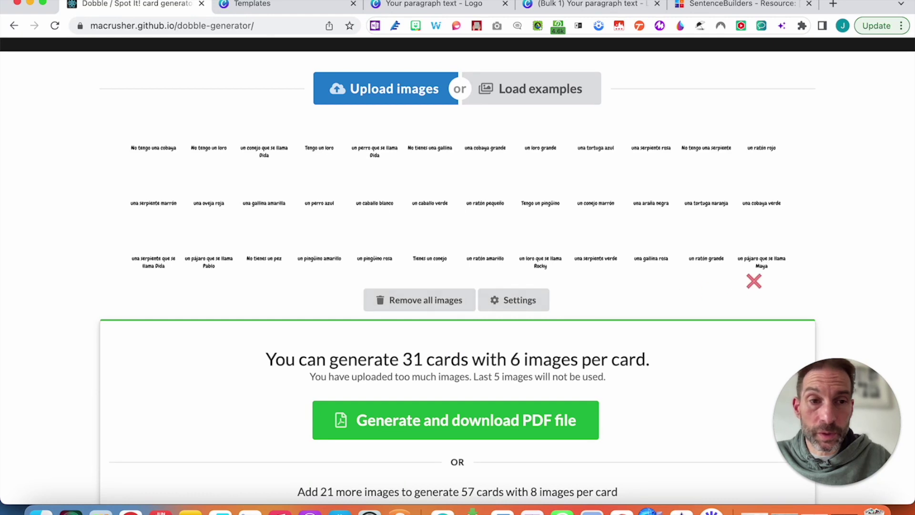
pyautogui.click(762, 266)
pyautogui.click(731, 260)
pyautogui.click(706, 260)
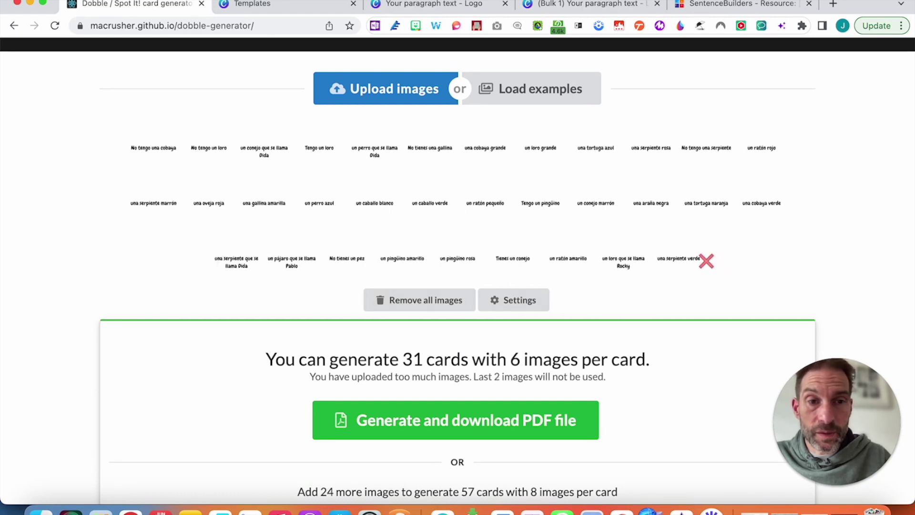
pyautogui.click(673, 260)
pyautogui.click(647, 261)
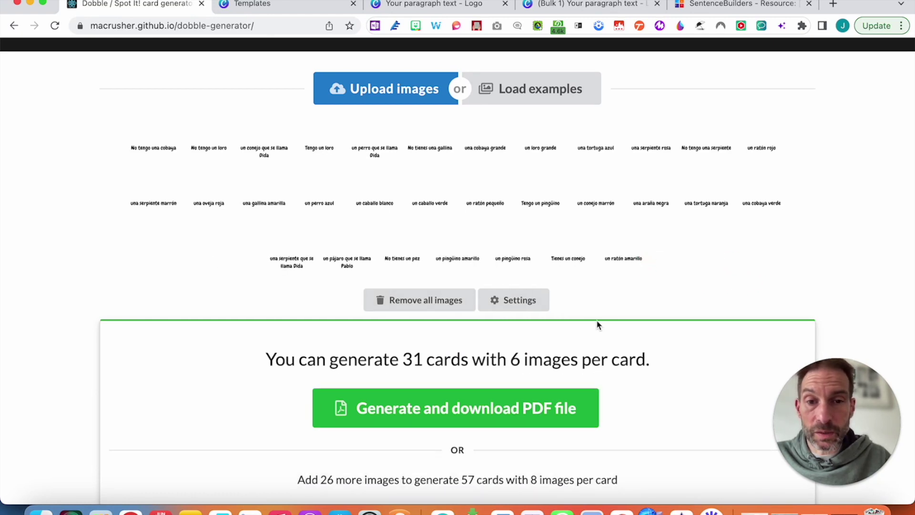
# - Generate the card PDF and scroll through the six pages of Cards (1).pdf
pyautogui.click(447, 409)
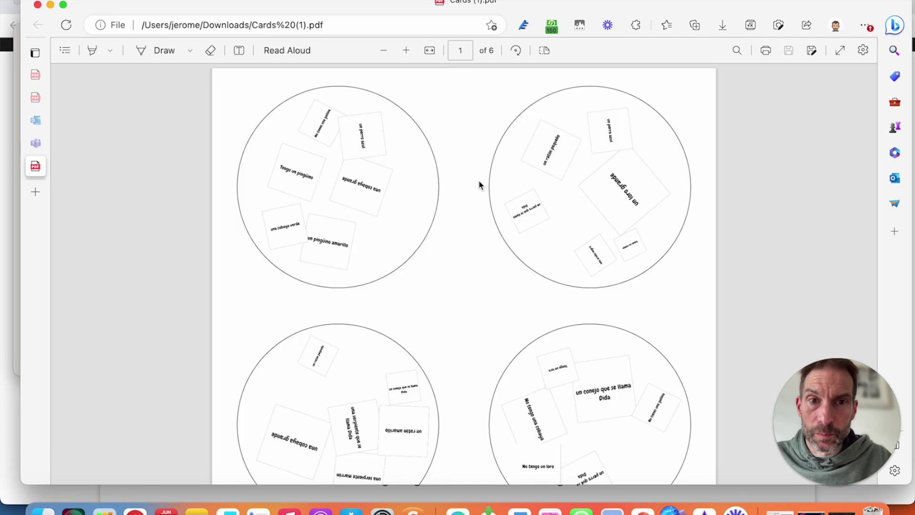
pyautogui.scroll(-5, 480, 185)
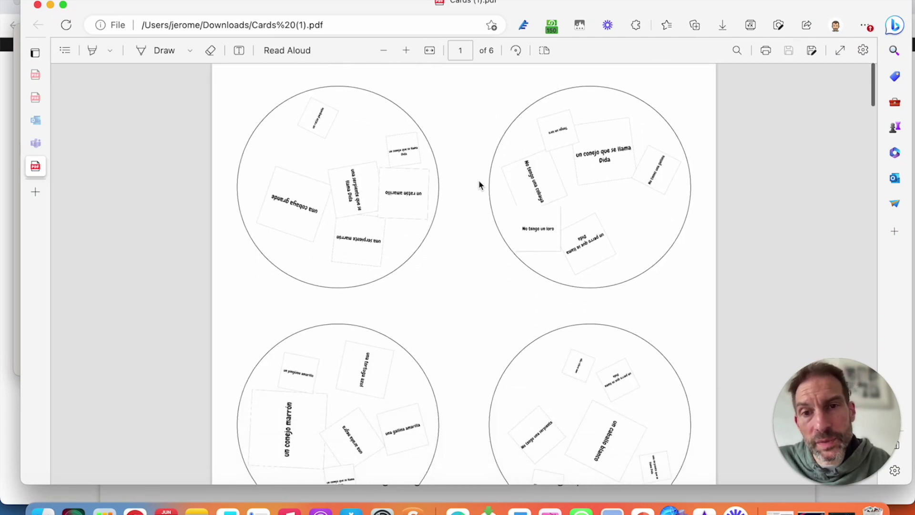
pyautogui.scroll(-4, 479, 185)
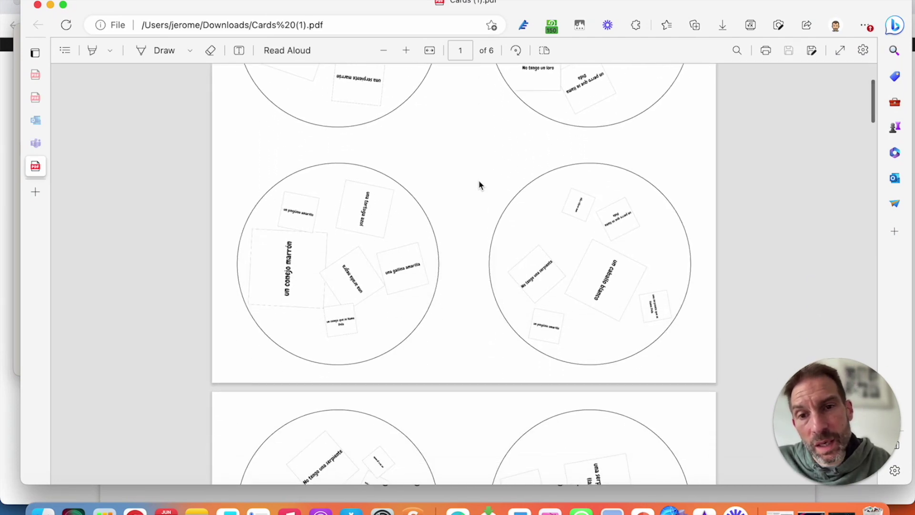
pyautogui.scroll(-7, 479, 184)
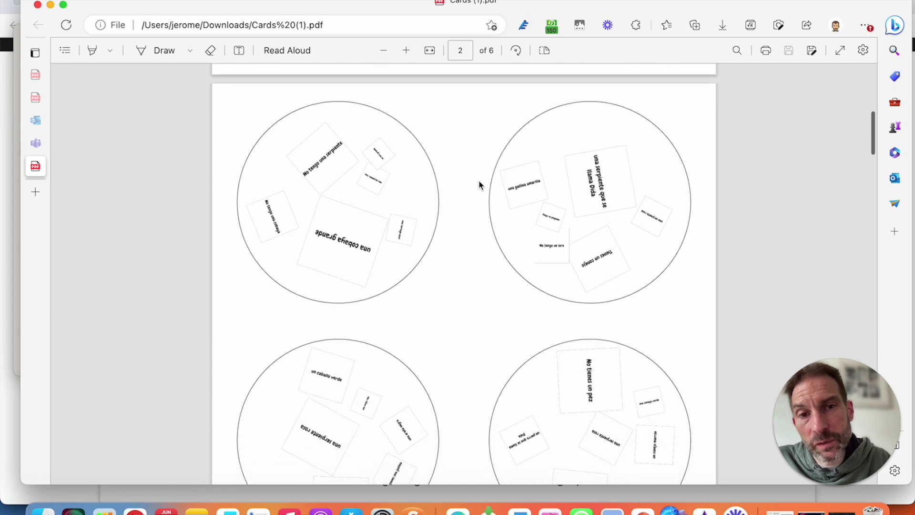
pyautogui.scroll(-6, 479, 185)
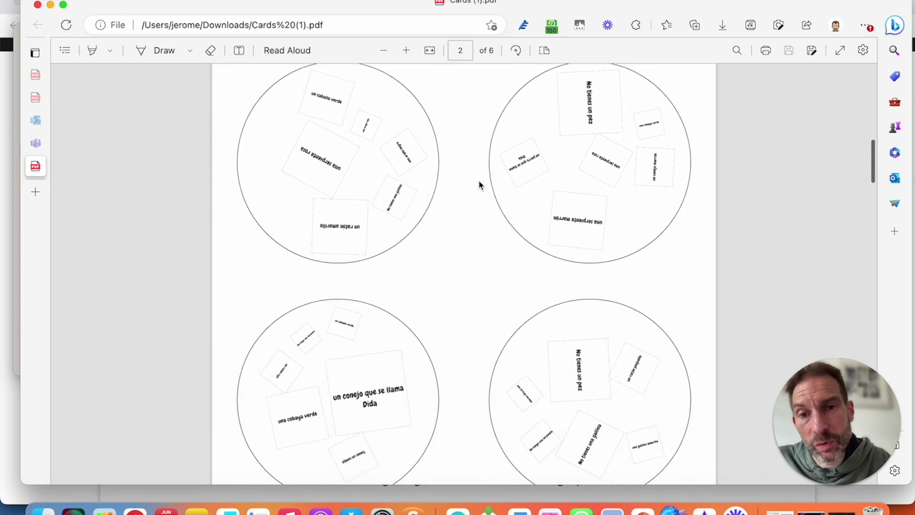
pyautogui.scroll(-5, 479, 185)
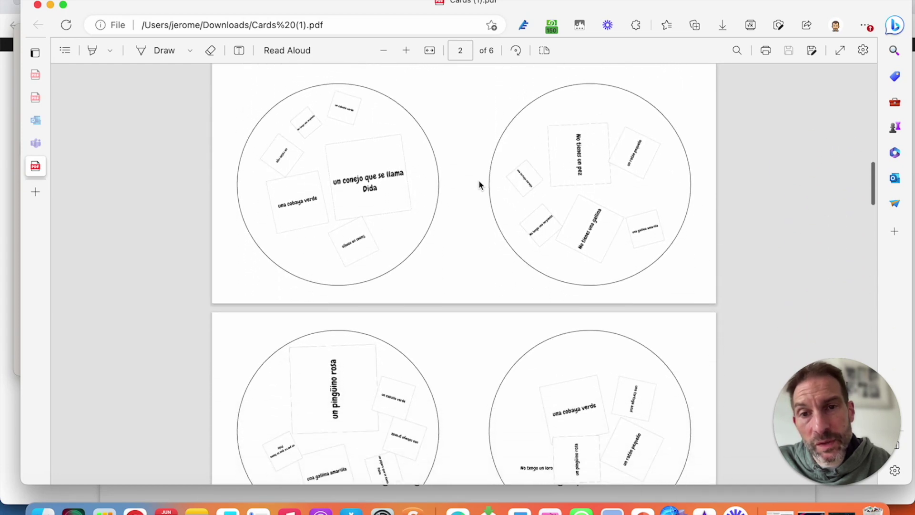
pyautogui.scroll(-1, 479, 185)
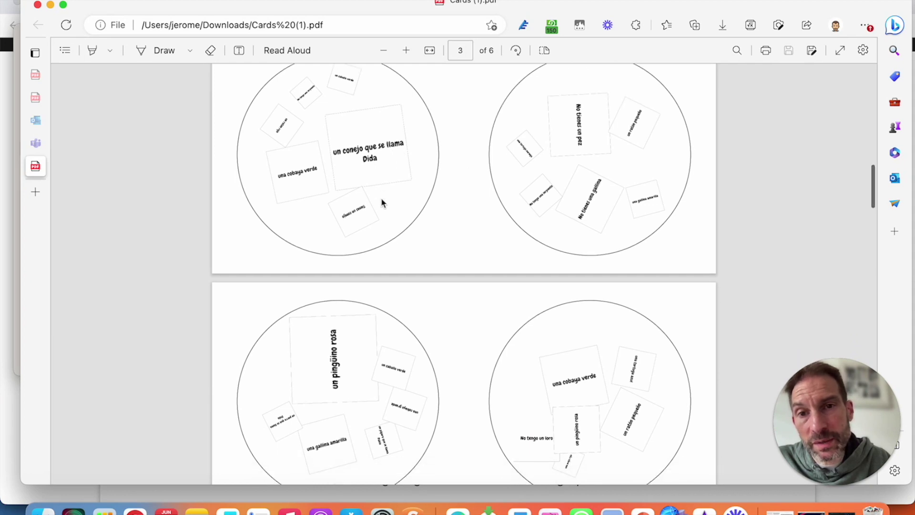
pyautogui.scroll(3, 381, 197)
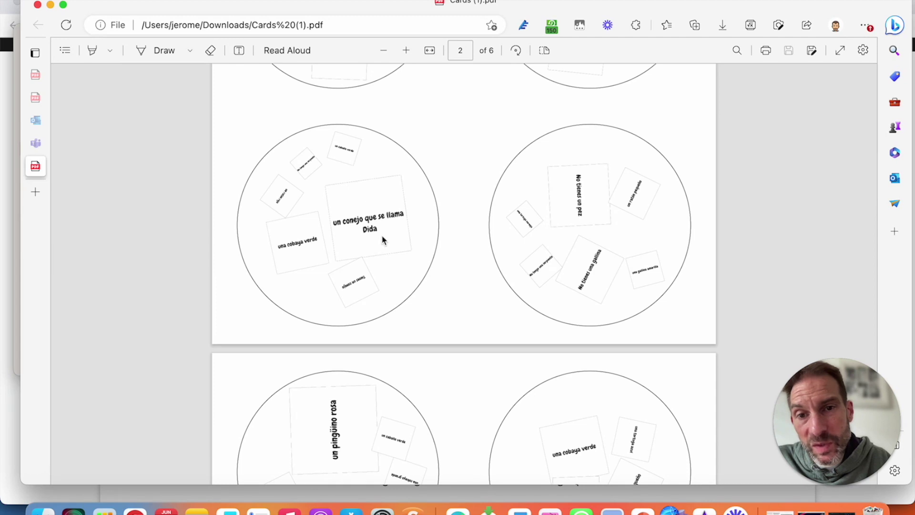
pyautogui.scroll(-8, 383, 240)
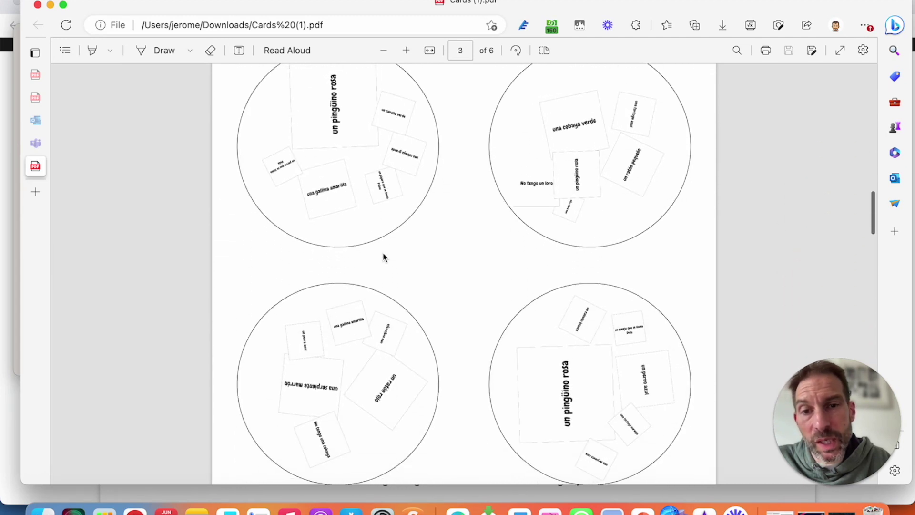
pyautogui.scroll(-8, 384, 257)
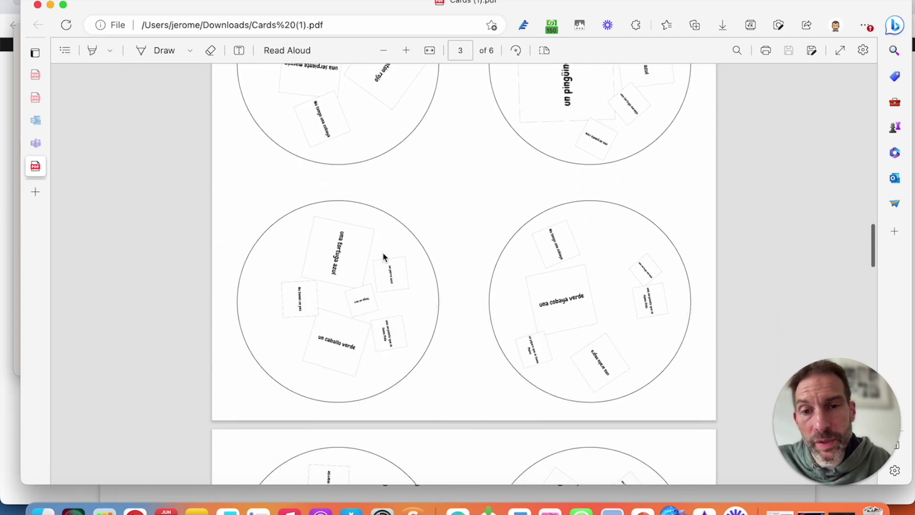
pyautogui.scroll(-7, 384, 257)
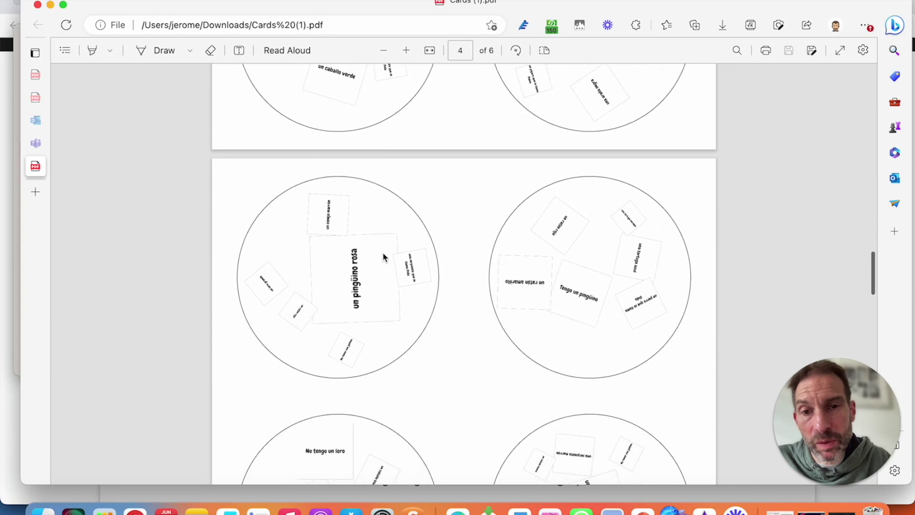
pyautogui.scroll(-8, 384, 257)
pyautogui.scroll(-6, 383, 257)
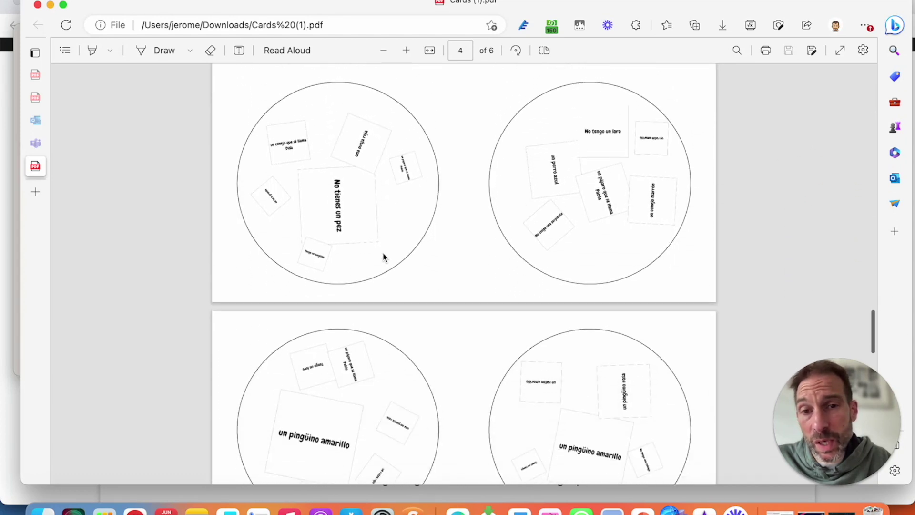
pyautogui.scroll(20, 384, 258)
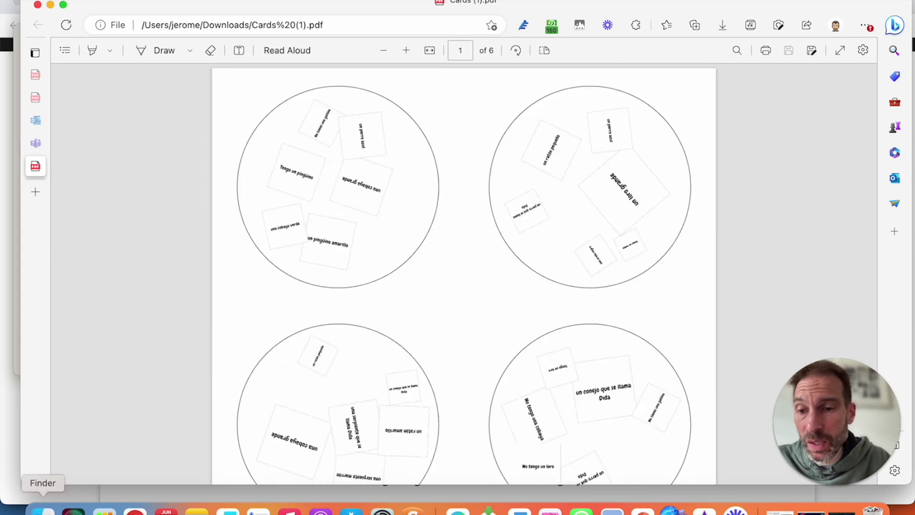
pyautogui.click(44, 510)
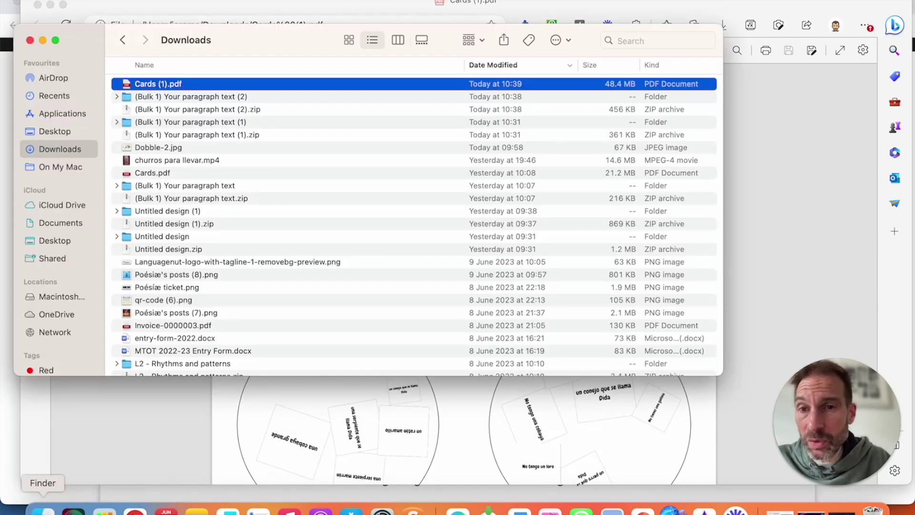
# - Open the vegetable picture card PDF from Downloads and scroll through all its pages
pyautogui.doubleClick(169, 175)
pyautogui.scroll(-4, 466, 282)
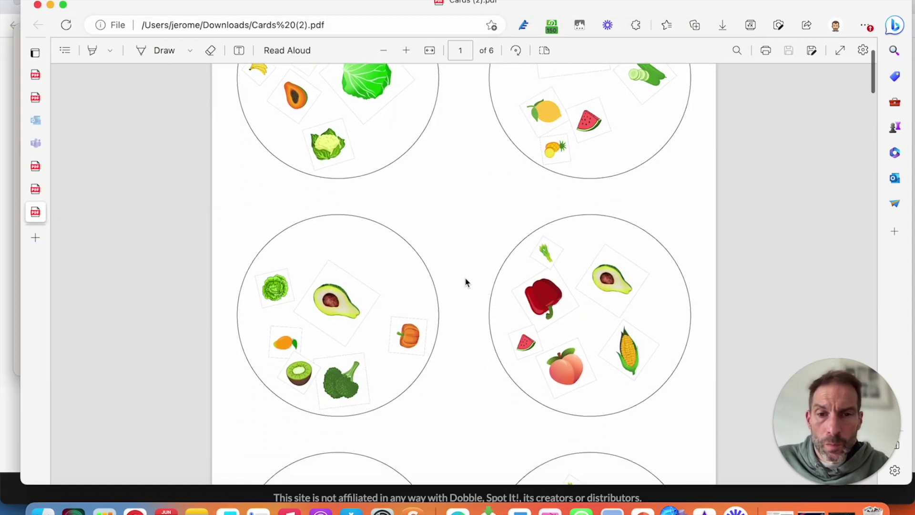
pyautogui.scroll(4, 465, 282)
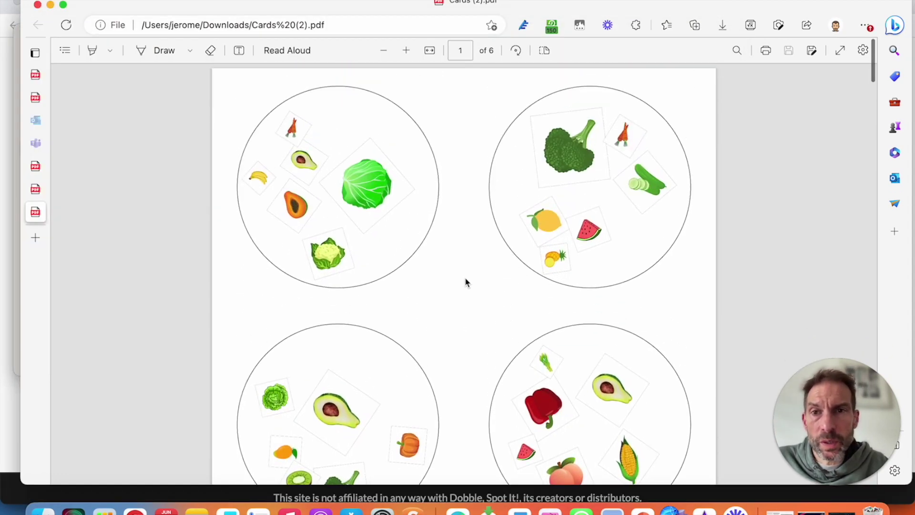
pyautogui.scroll(-8, 466, 283)
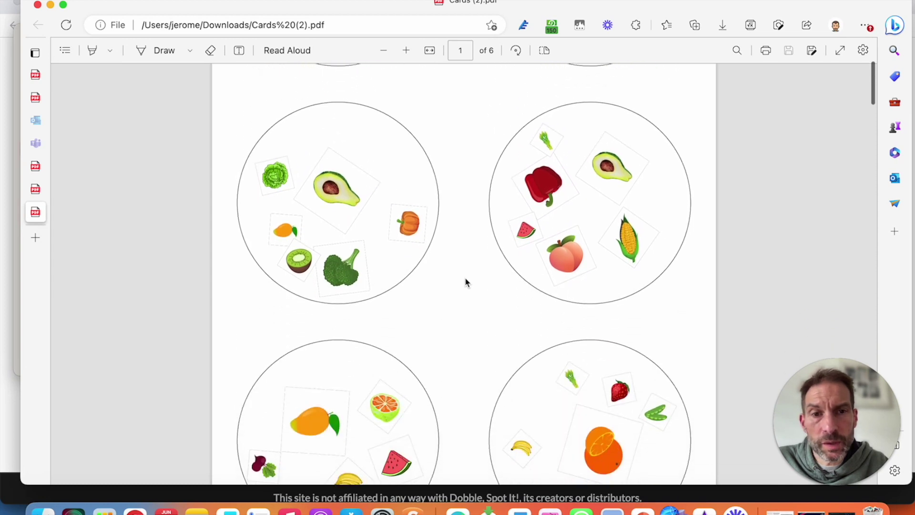
pyautogui.scroll(-9, 466, 282)
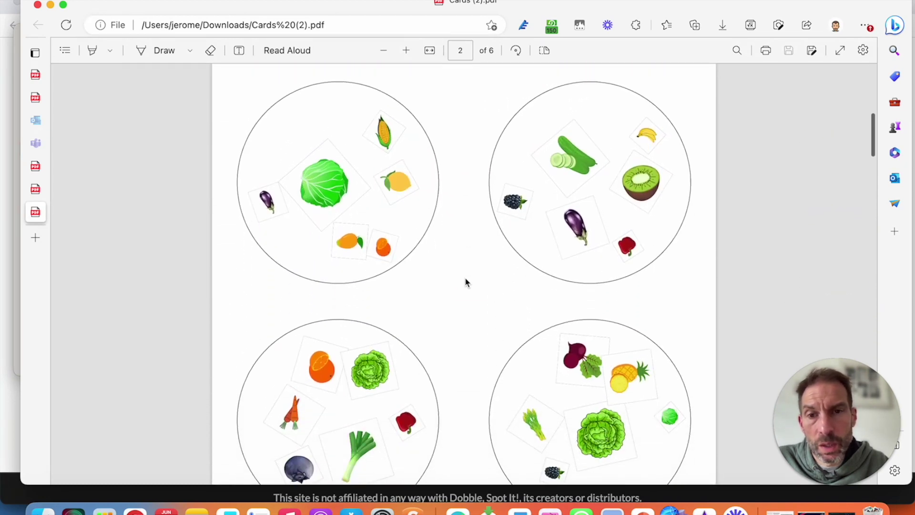
pyautogui.scroll(-4, 466, 282)
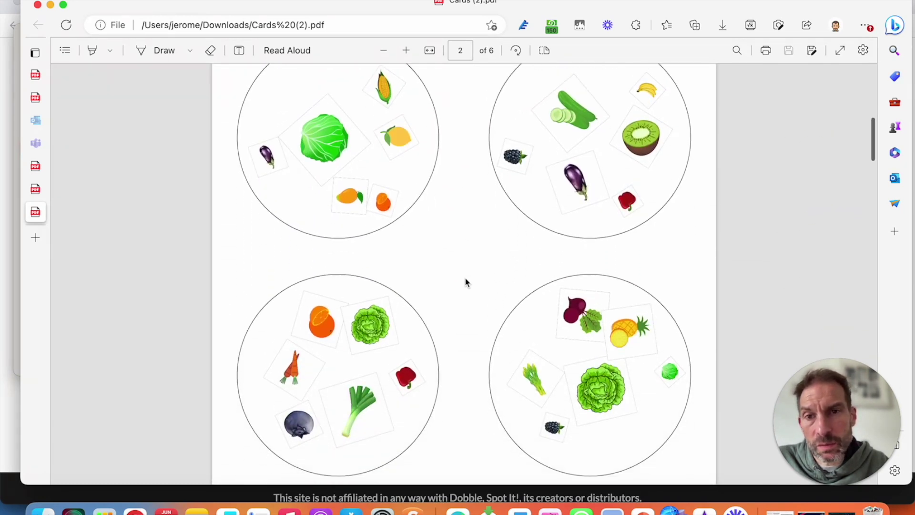
pyautogui.scroll(-7, 465, 282)
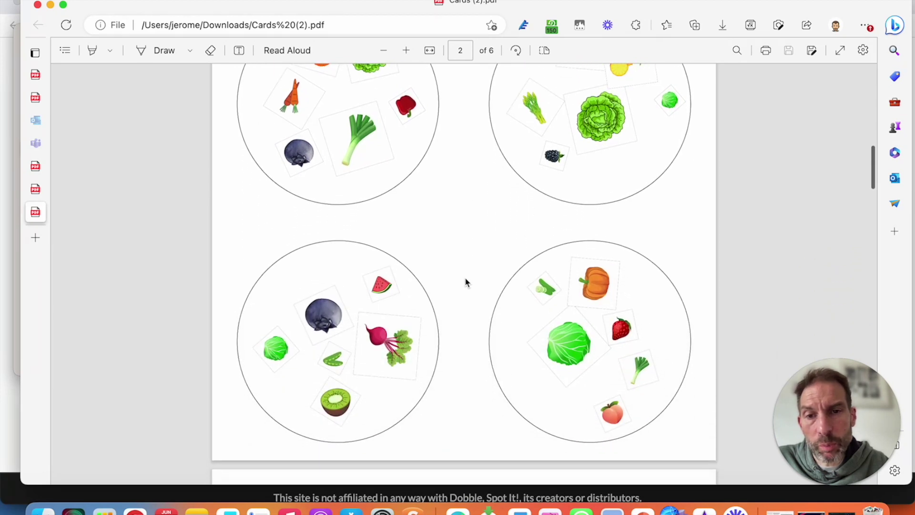
pyautogui.scroll(-9, 465, 282)
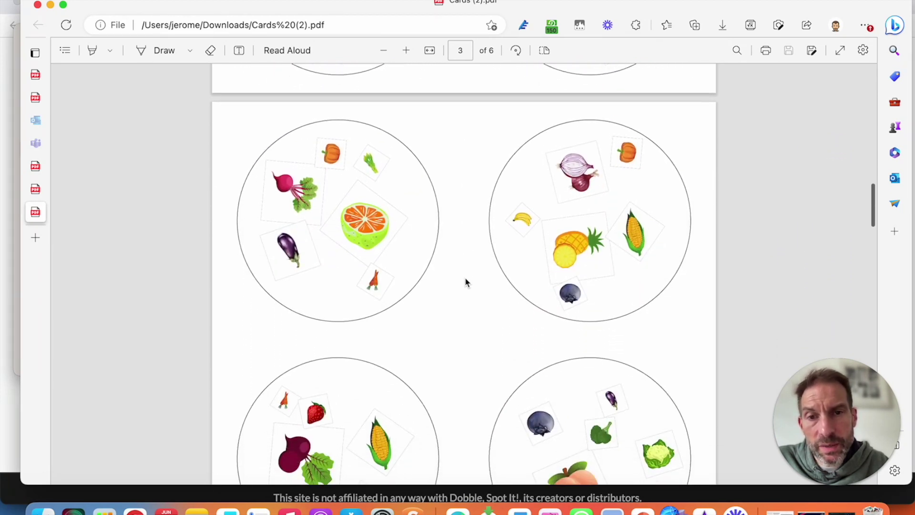
pyautogui.scroll(-8, 465, 282)
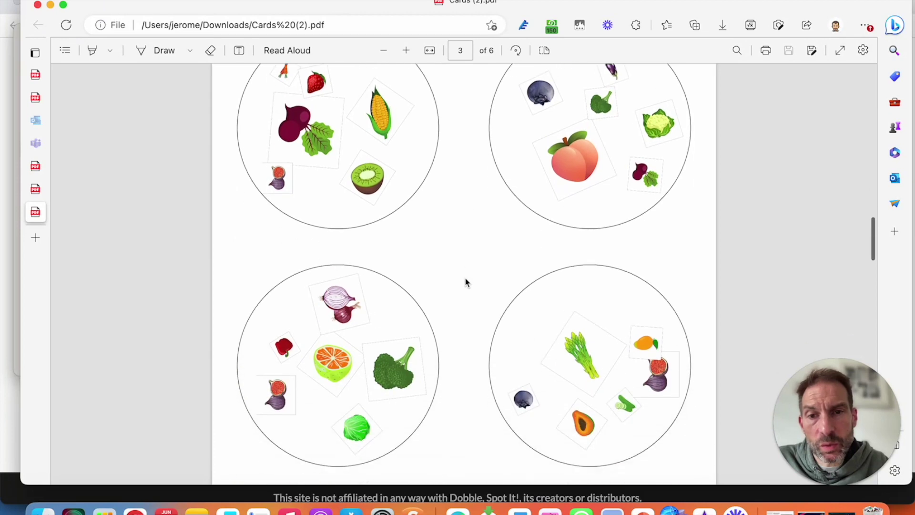
pyautogui.scroll(-6, 465, 282)
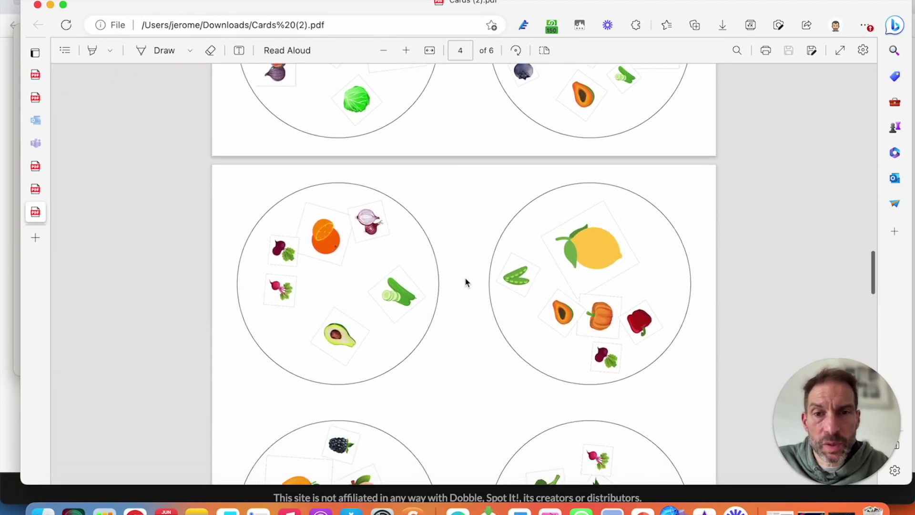
pyautogui.scroll(-2, 466, 282)
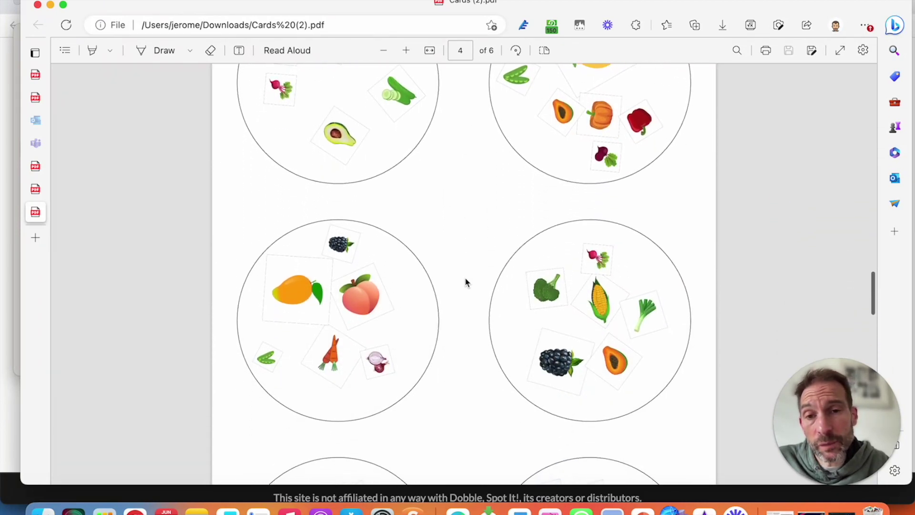
pyautogui.scroll(-3, 465, 283)
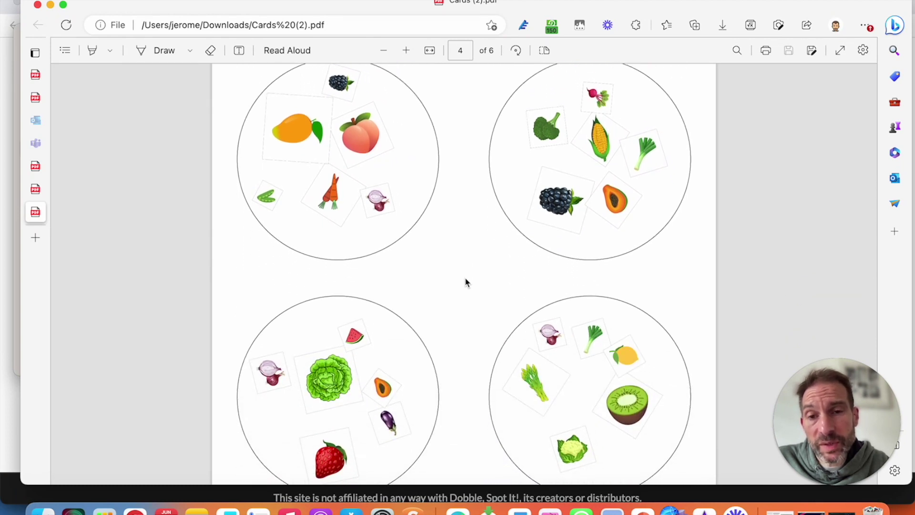
pyautogui.scroll(-5, 466, 282)
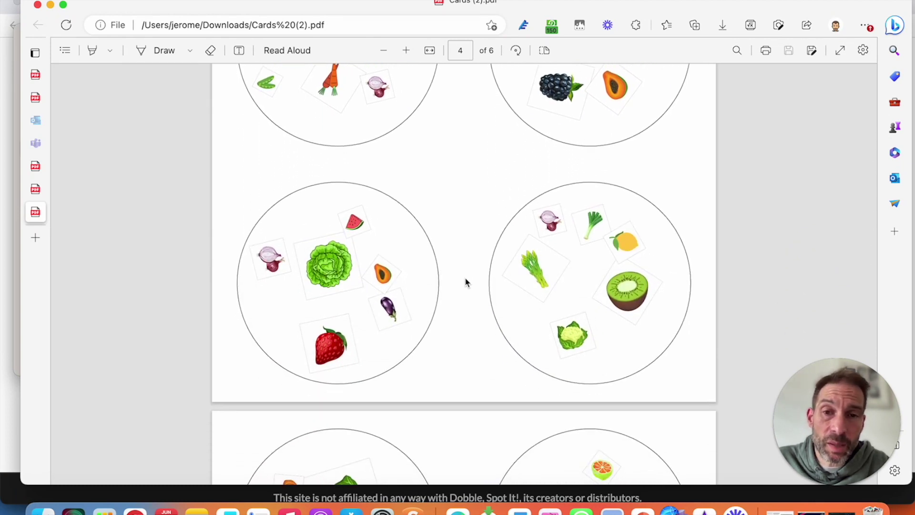
pyautogui.scroll(-1, 466, 282)
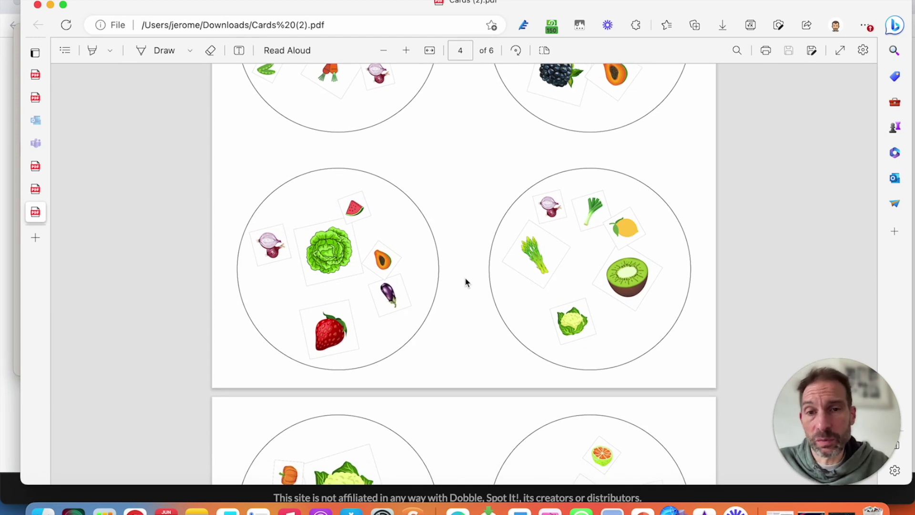
pyautogui.scroll(-1, 466, 282)
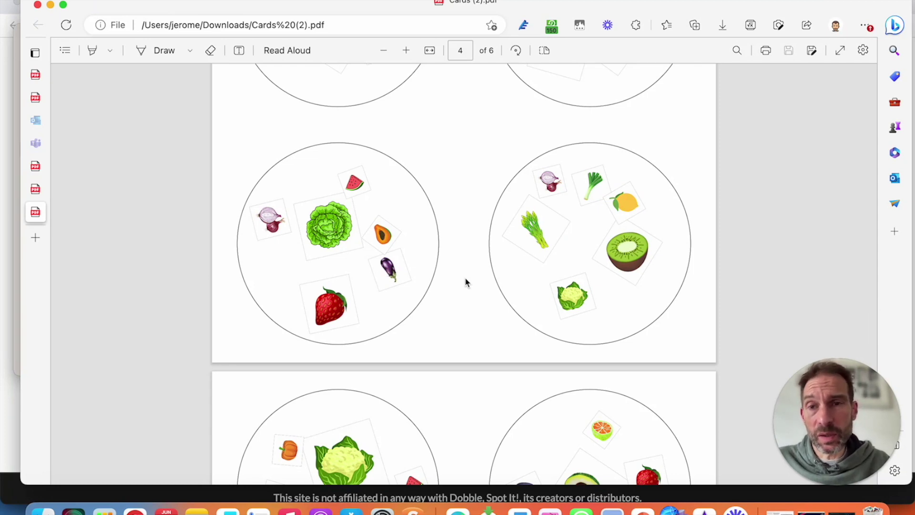
pyautogui.scroll(-6, 466, 282)
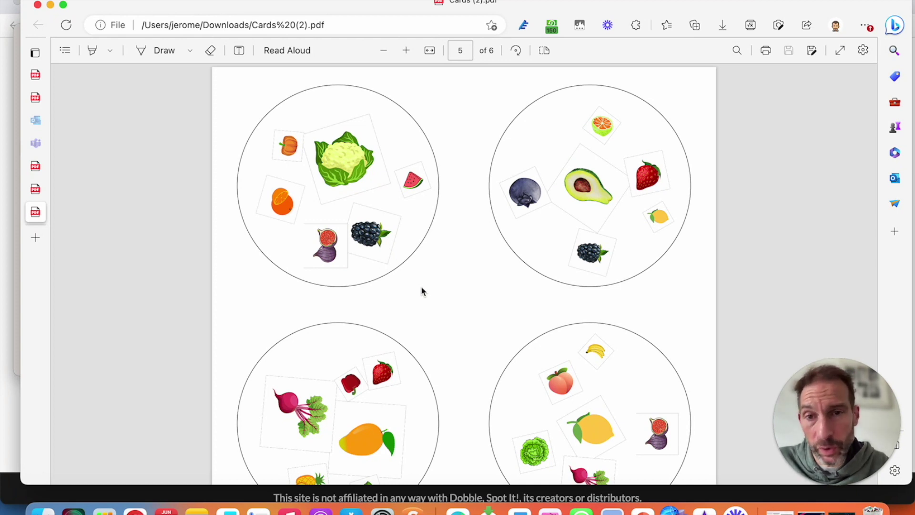
pyautogui.scroll(-6, 422, 292)
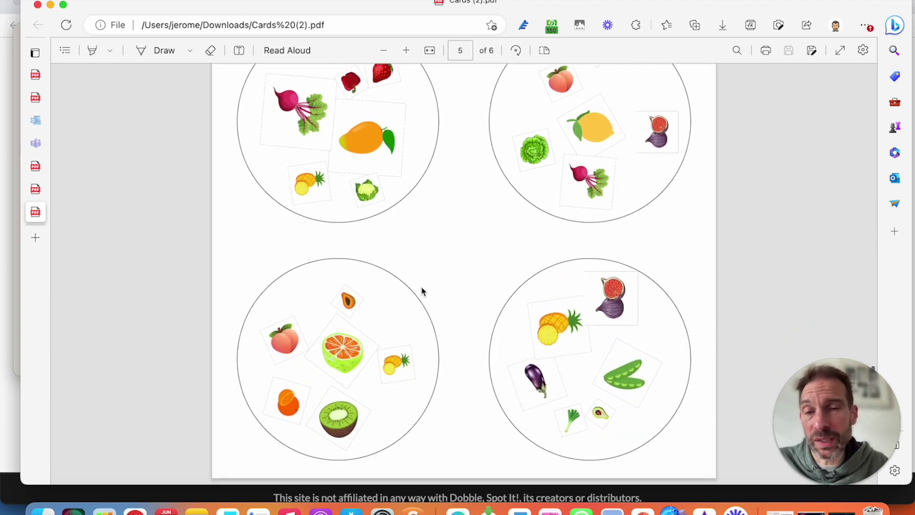
pyautogui.scroll(-5, 421, 292)
pyautogui.scroll(20, 421, 291)
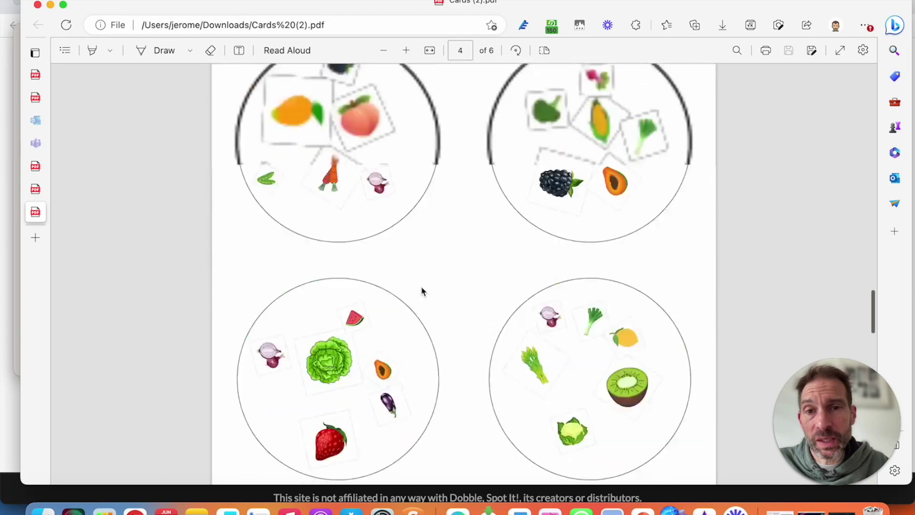
pyautogui.scroll(15, 422, 292)
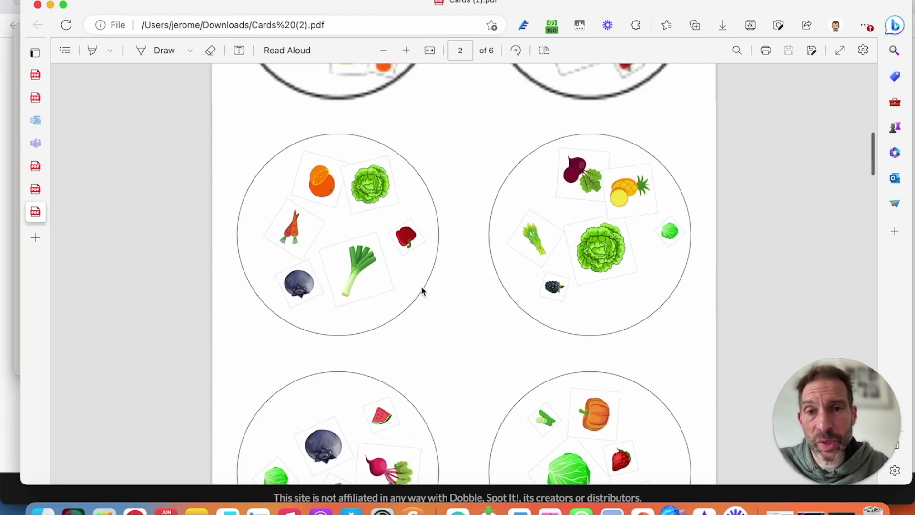
pyautogui.click(37, 76)
# - Scroll Cards.pdf from page 1 to page 3, ending on the 'llevo gafas' card
pyautogui.scroll(10, 310, 165)
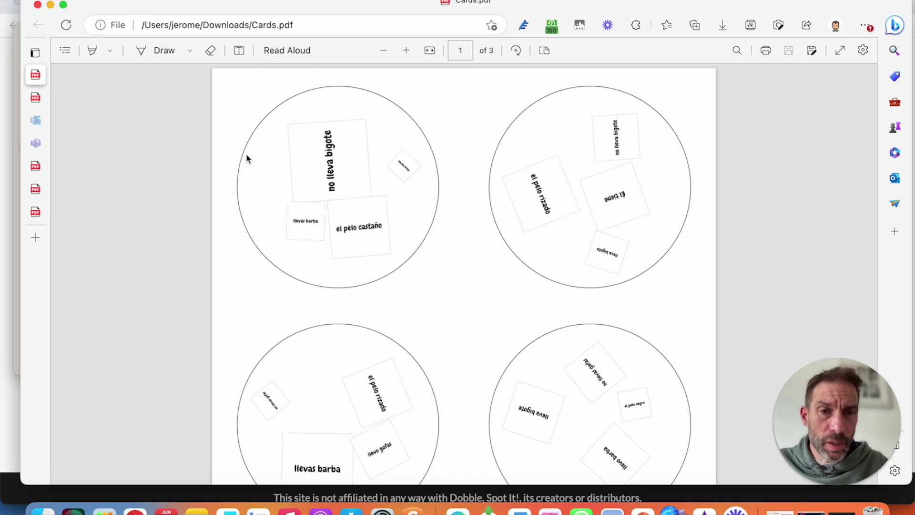
pyautogui.scroll(-5, 329, 211)
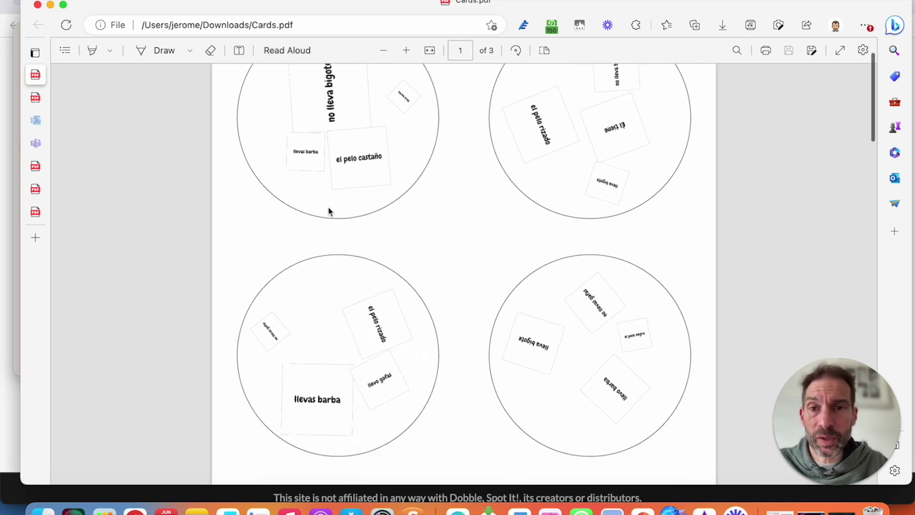
pyautogui.scroll(-6, 329, 211)
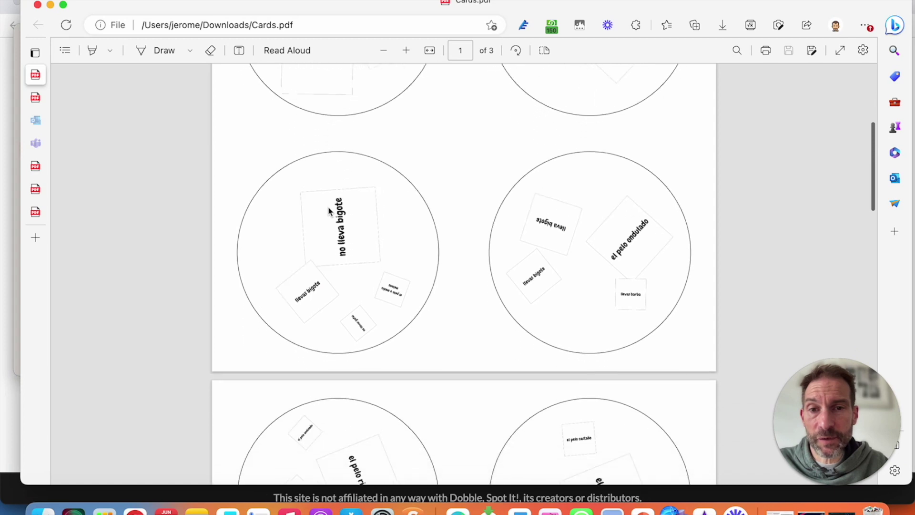
pyautogui.scroll(-7, 328, 211)
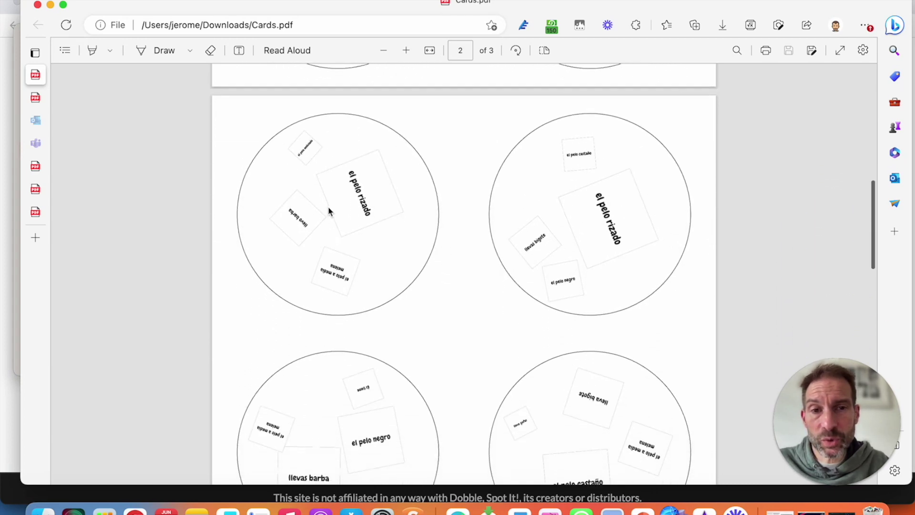
pyautogui.scroll(-7, 328, 211)
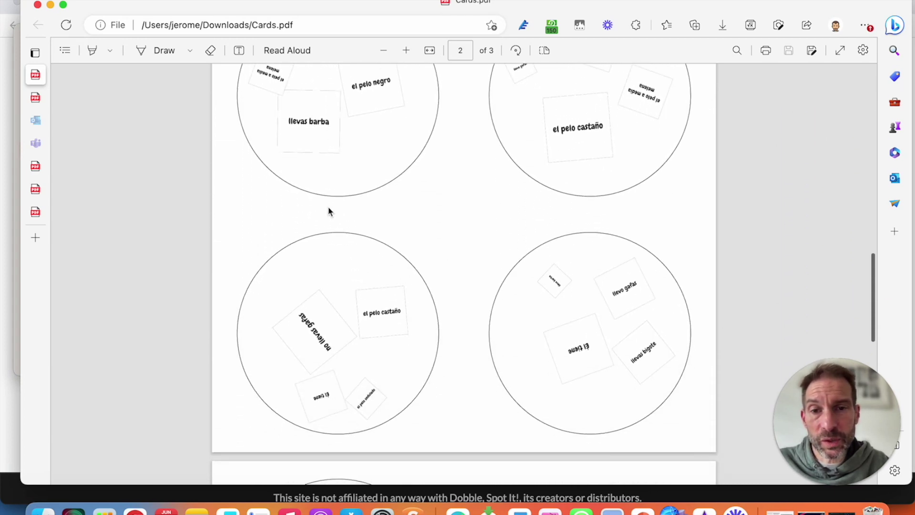
pyautogui.scroll(-3, 329, 211)
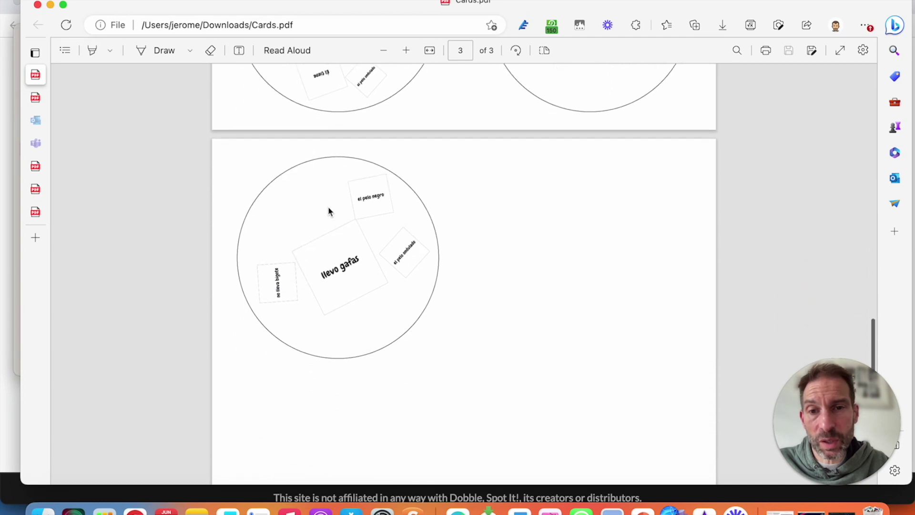